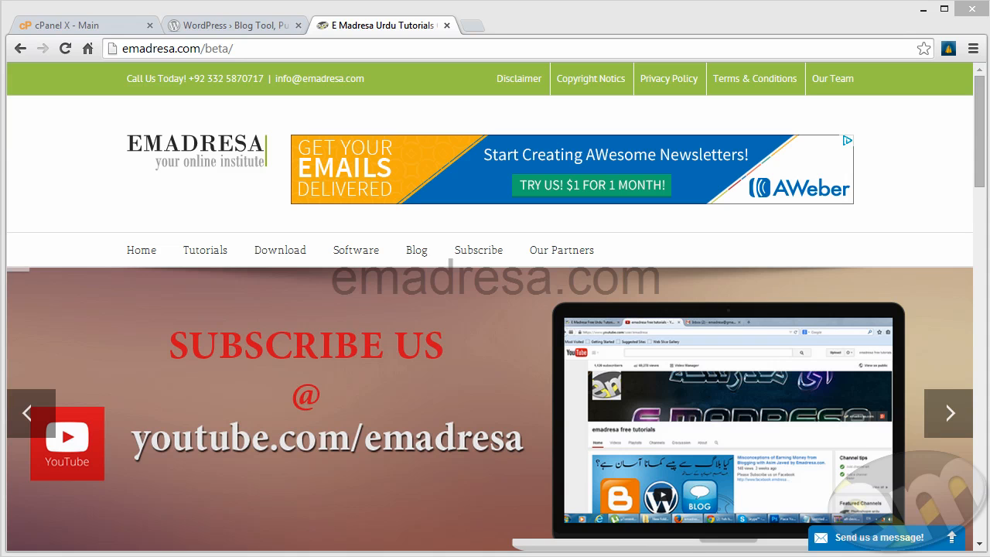
# Step: In FileZilla, go up to the server root and open www, revealing public_html with cgi-bin and .htaccess
pyautogui.click(118, 31)
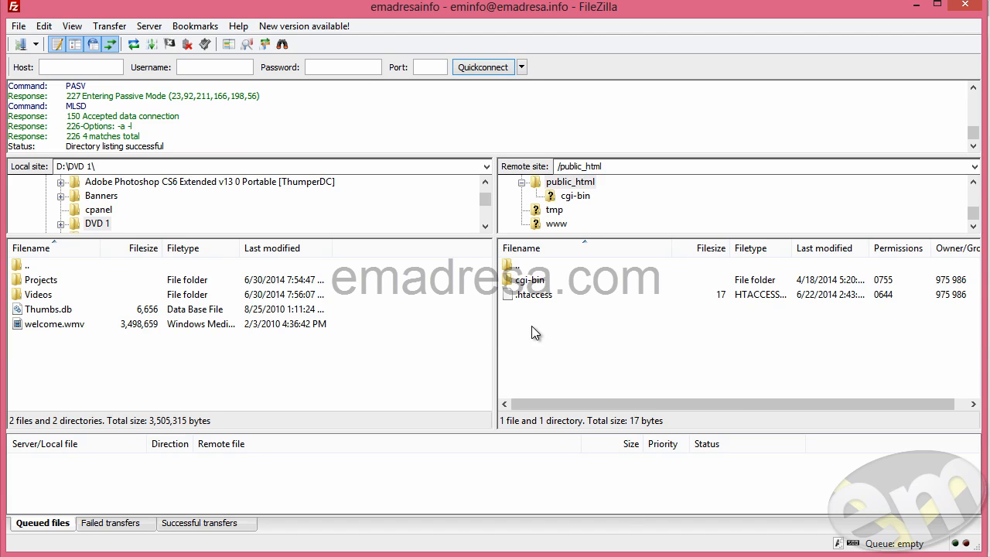
pyautogui.doubleClick(516, 266)
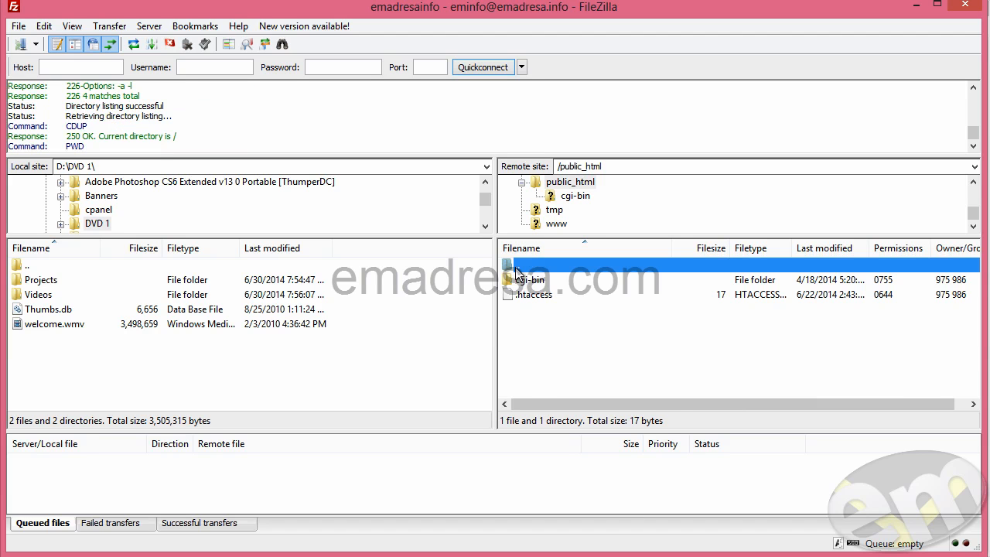
pyautogui.click(526, 323)
pyautogui.scroll(-1, 545, 352)
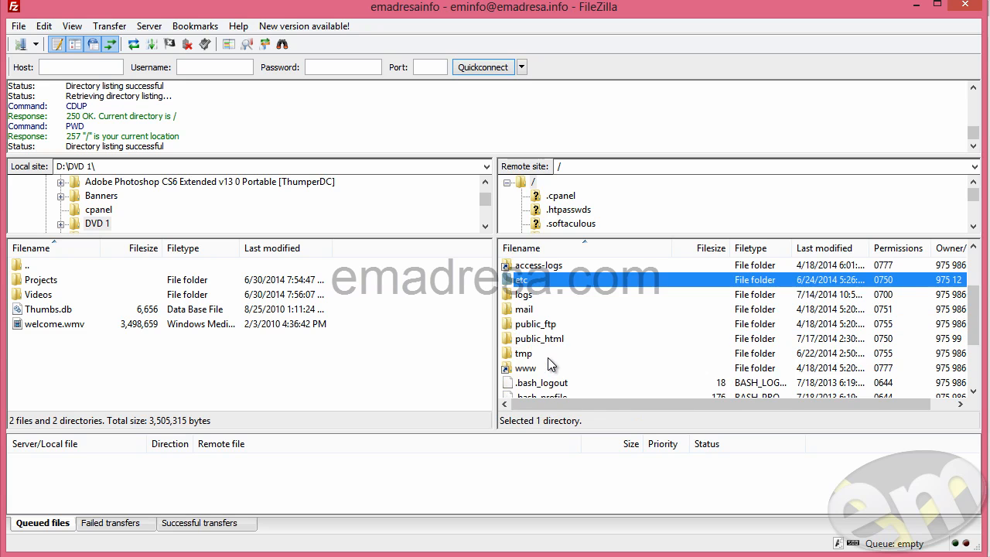
pyautogui.click(551, 368)
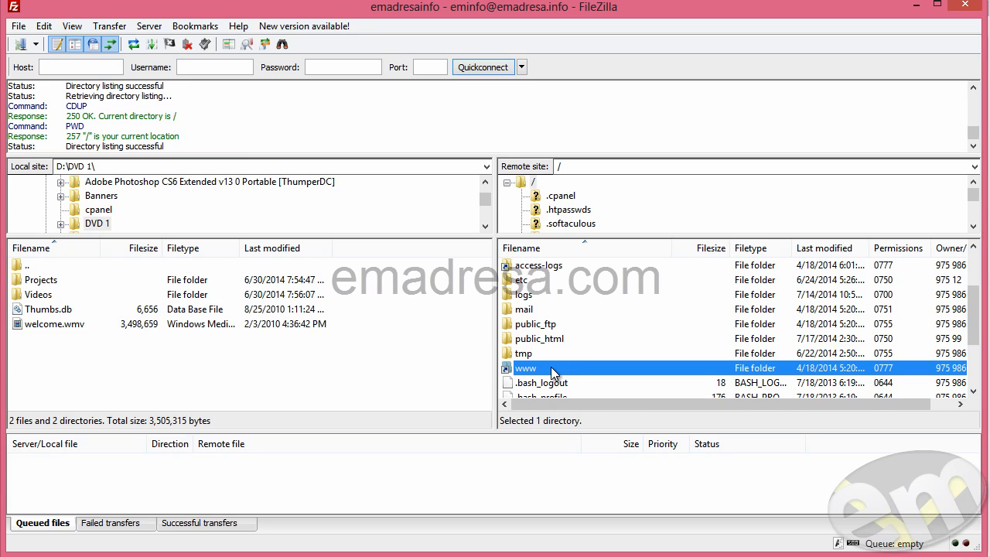
pyautogui.doubleClick(550, 368)
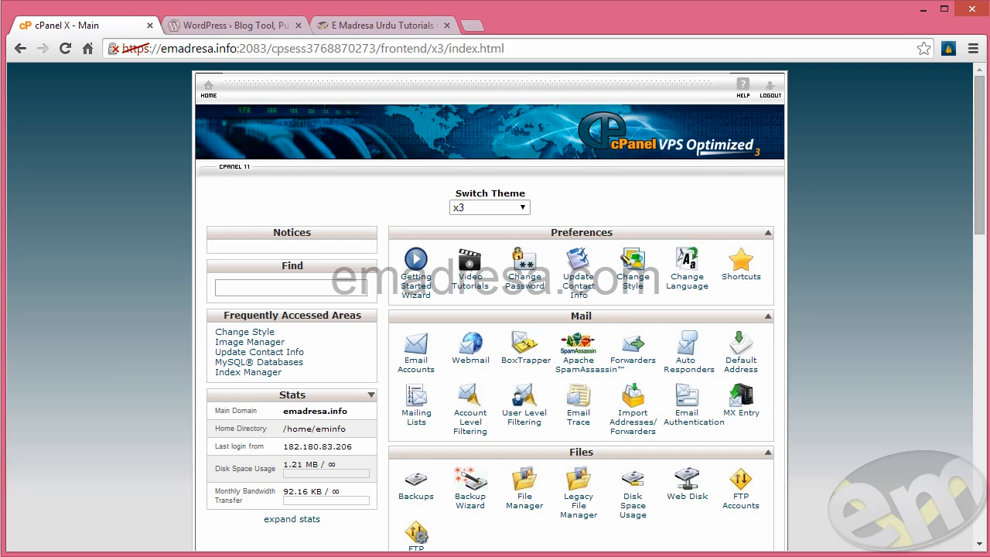
# Step: Download the WordPress 3.9.1 zip from WordPress.org, skipping the duplicate re-download
pyautogui.click(237, 27)
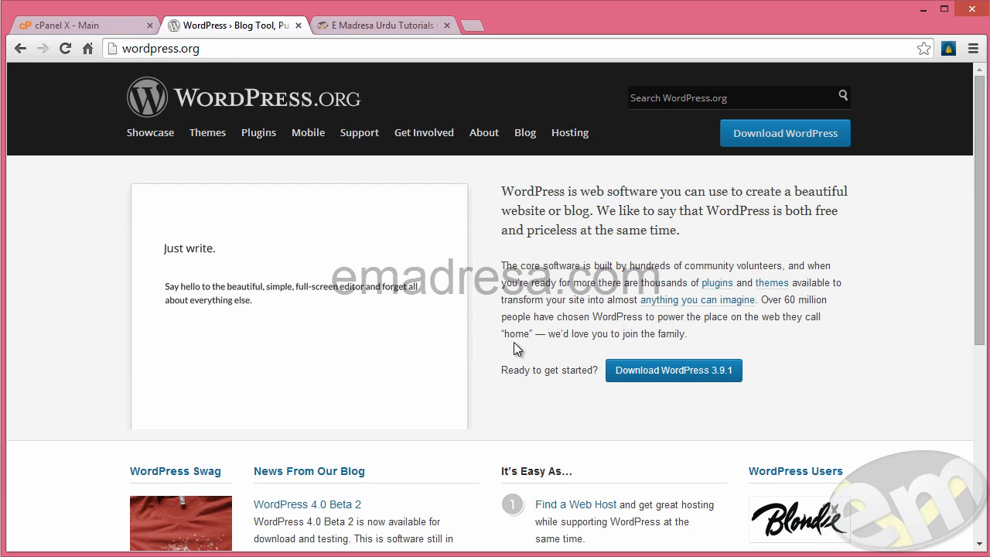
pyautogui.click(693, 377)
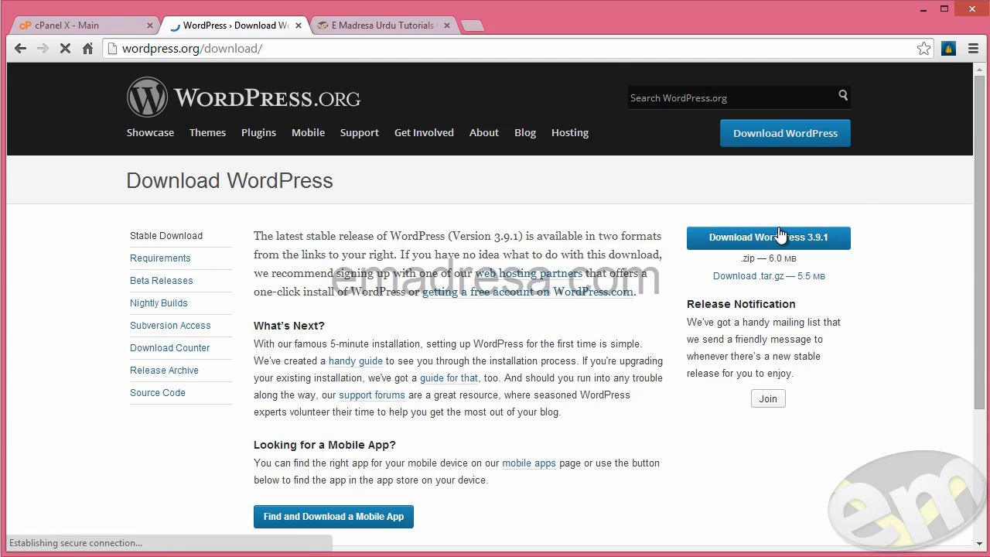
pyautogui.click(762, 244)
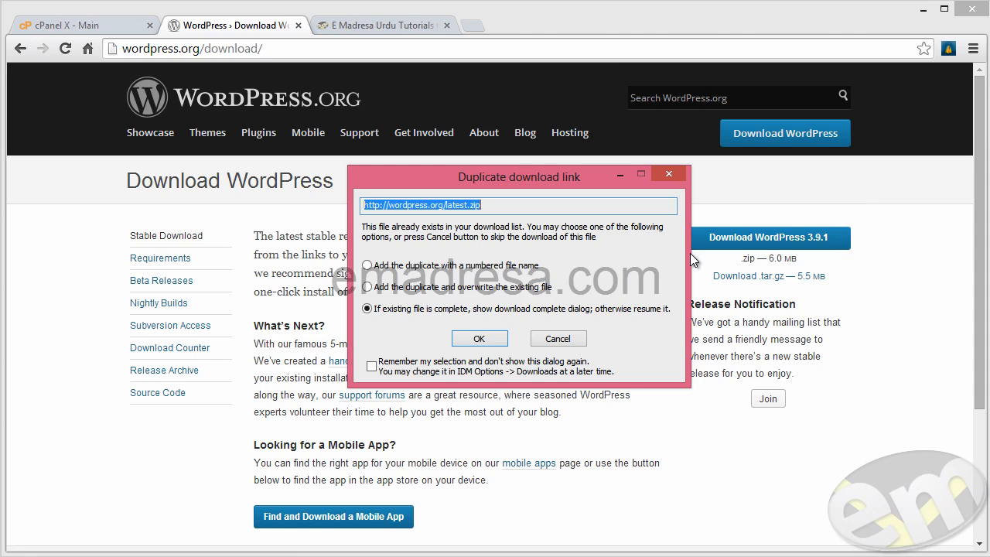
pyautogui.click(552, 338)
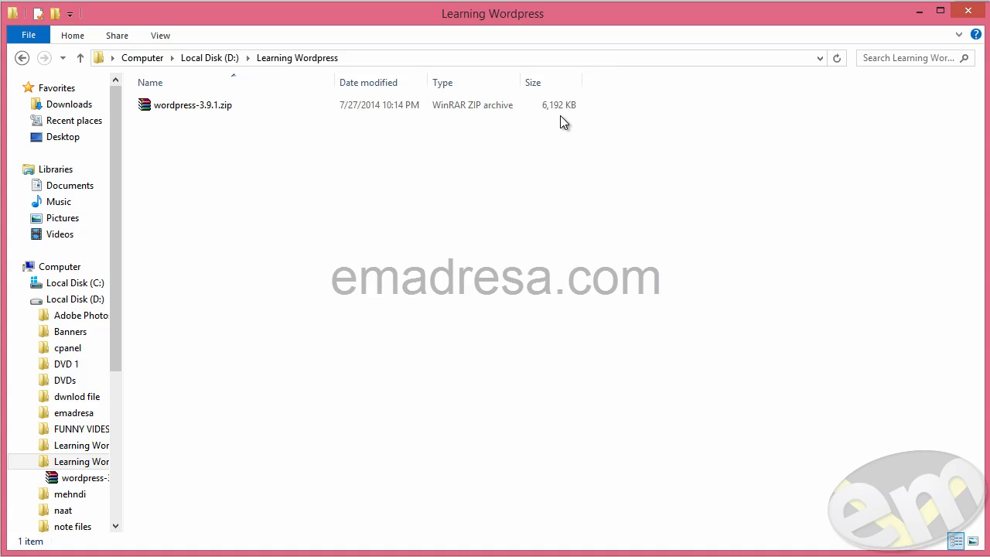
# Step: Extract wordpress-3.9.1.zip into a wordpress-3.9.1 folder
pyautogui.click(193, 110)
pyautogui.rightClick(194, 109)
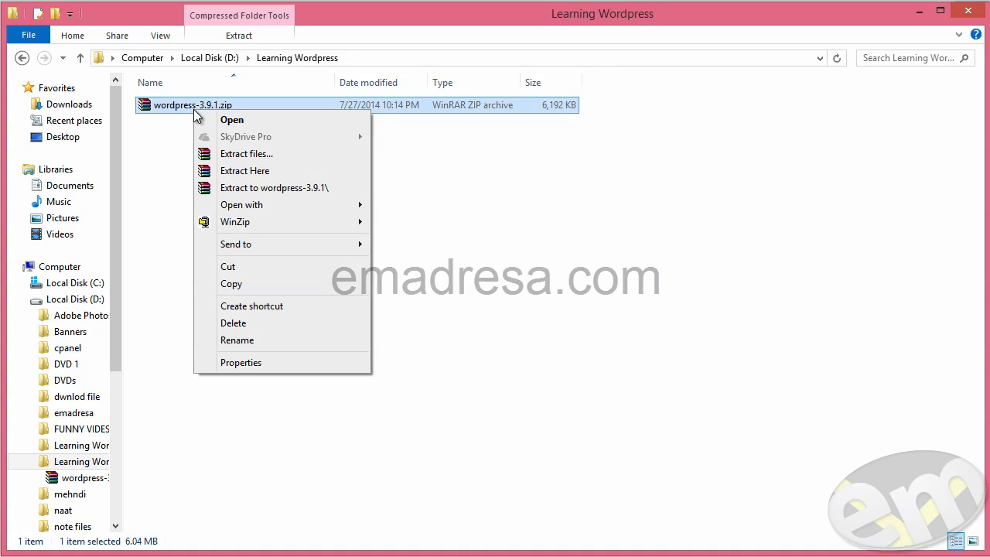
pyautogui.click(226, 160)
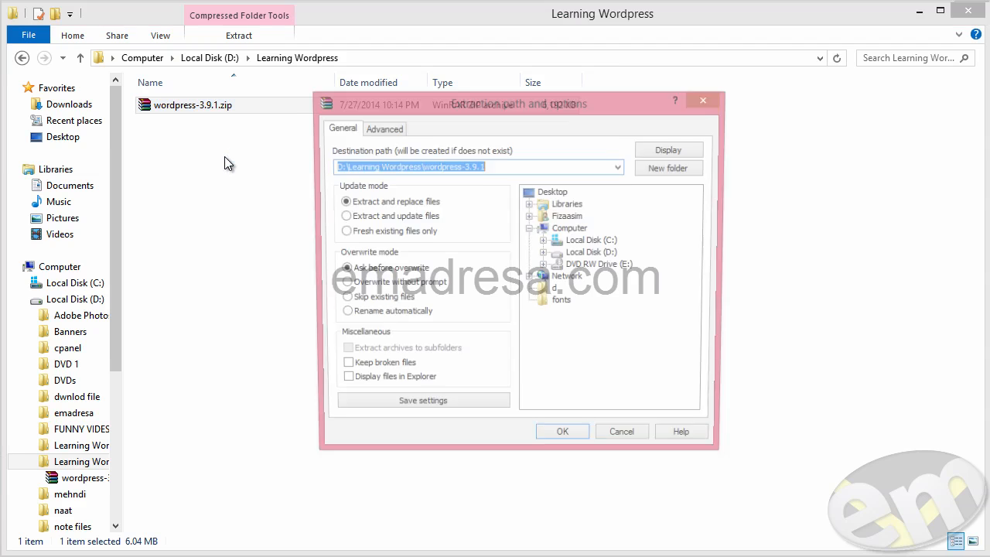
pyautogui.click(547, 442)
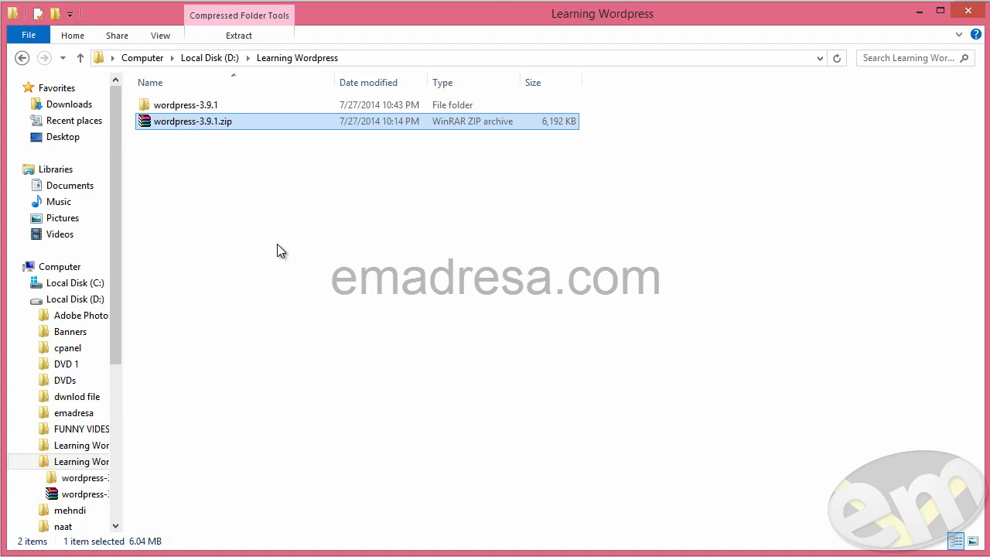
# Step: Open wordpress-3.9.1 and its inner wordpress folder holding wp-admin, wp-content and the PHP files
pyautogui.click(258, 225)
pyautogui.click(214, 104)
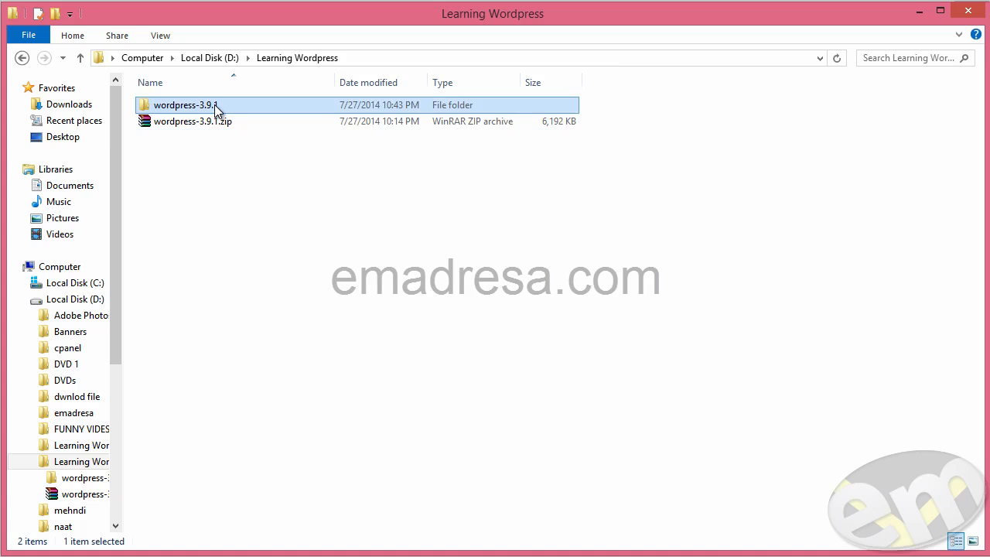
pyautogui.doubleClick(144, 106)
pyautogui.doubleClick(160, 109)
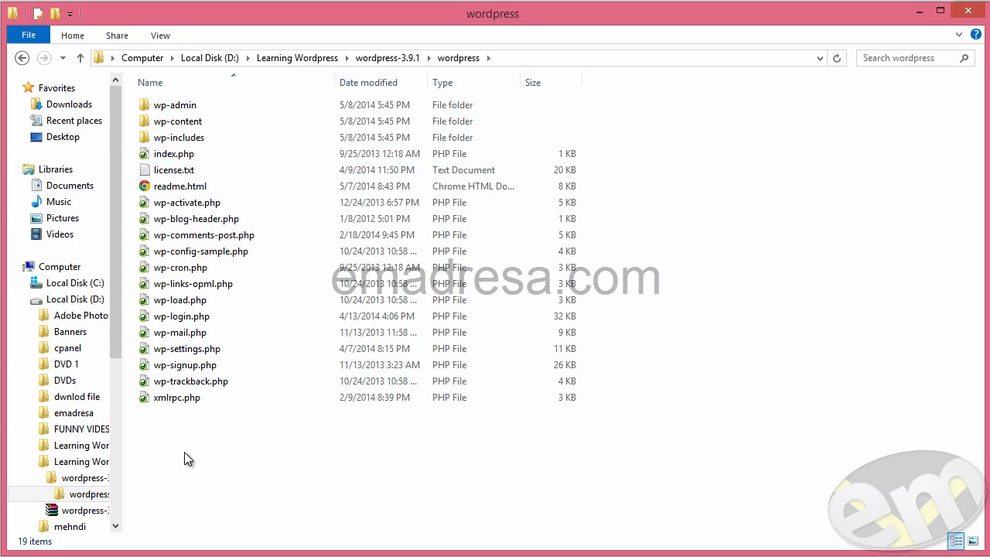
# Step: Drag all 19 WordPress items into FileZilla's remote /public_html pane to start the upload
pyautogui.moveTo(198, 452); pyautogui.dragTo(192, 110)
pyautogui.moveTo(333, 358); pyautogui.dragTo(616, 388)
pyautogui.moveTo(490, 431); pyautogui.dragTo(489, 351)
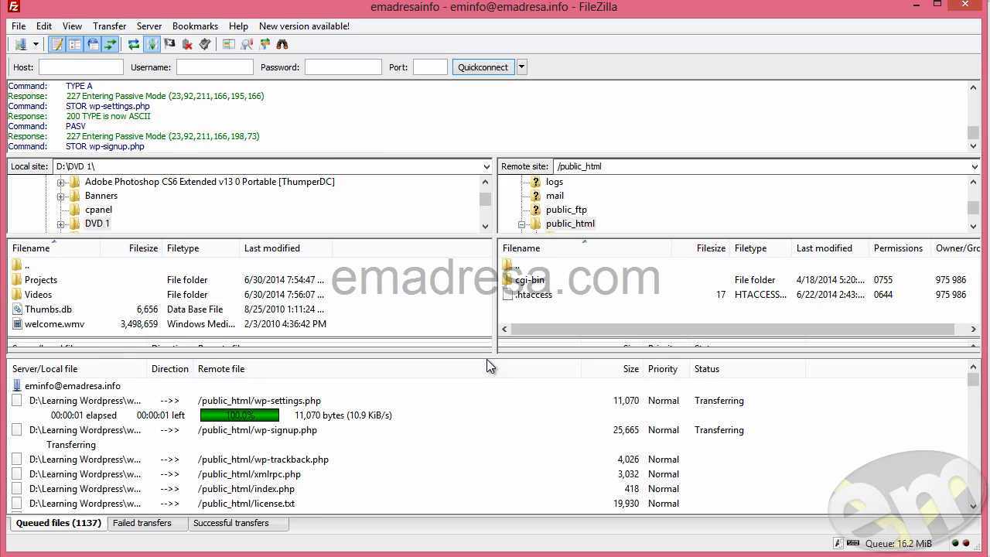
pyautogui.moveTo(486, 359); pyautogui.dragTo(469, 416)
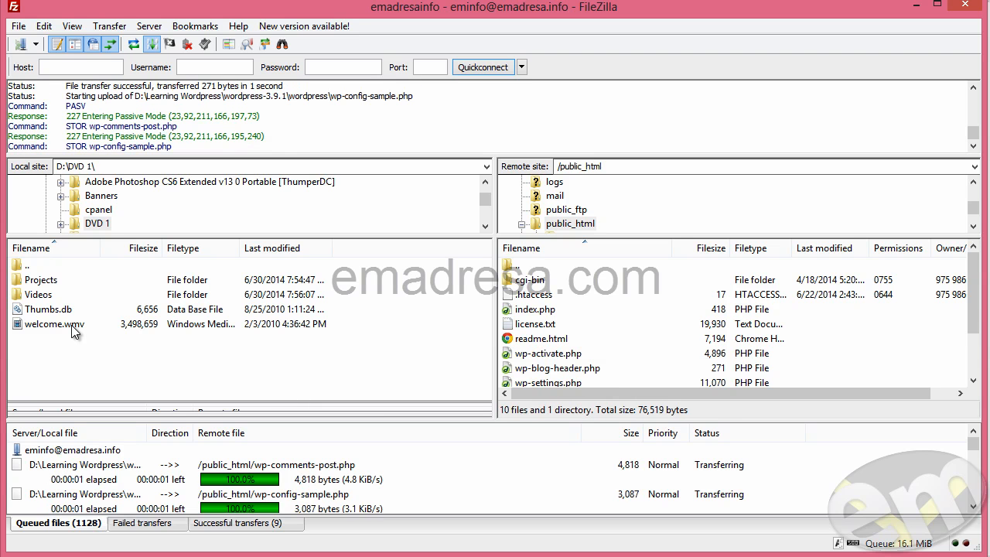
# Step: Clear the leftover file selections in Explorer and FileZilla's local pane
pyautogui.hotkey('alt', 'Tab')
pyautogui.click(234, 491)
pyautogui.hotkey('alt', 'Tab')
pyautogui.moveTo(114, 348); pyautogui.dragTo(66, 285)
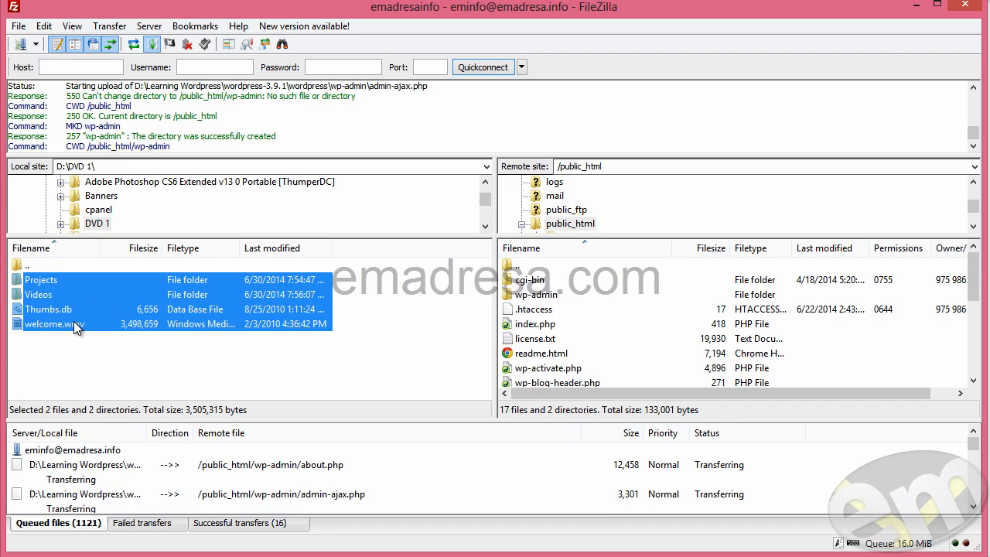
pyautogui.click(82, 358)
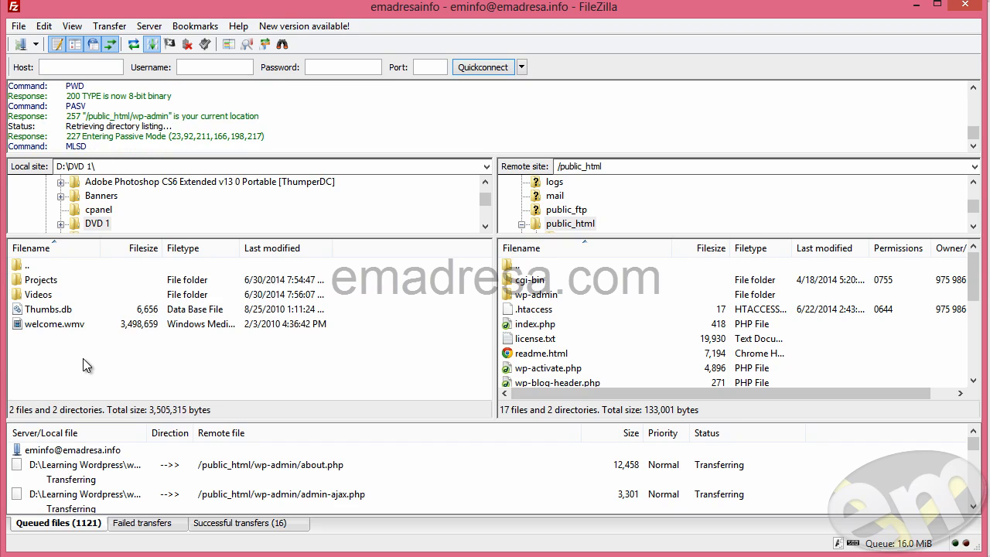
pyautogui.hotkey('ctrl', 'a')
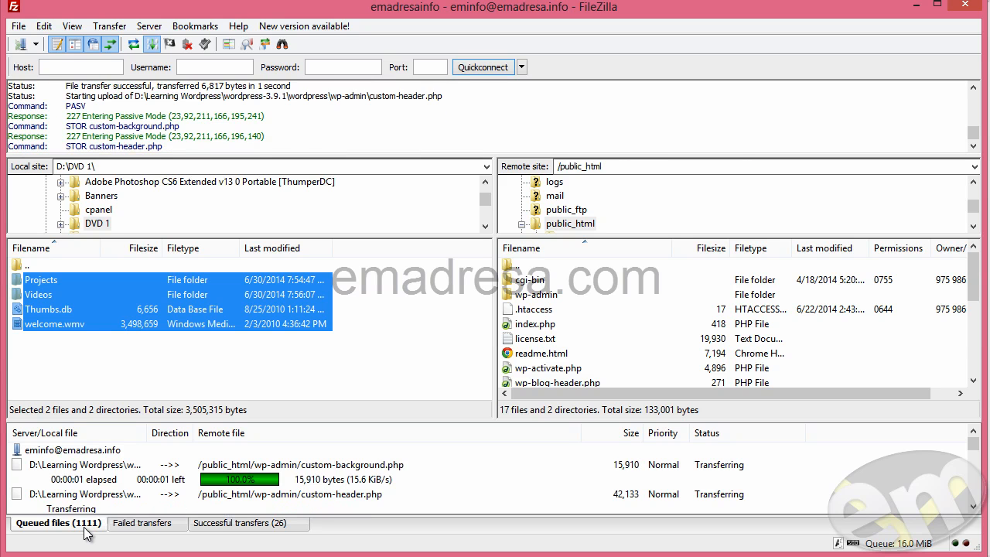
pyautogui.click(309, 364)
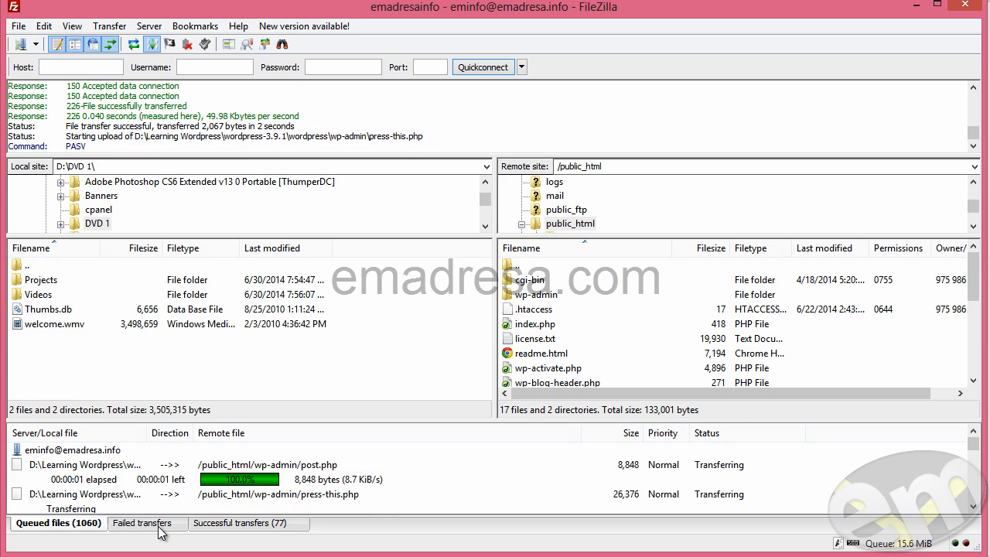
# Step: Let the WordPress upload run to 1,089 completed transfers, then return to the browser
pyautogui.rightClick(600, 313)
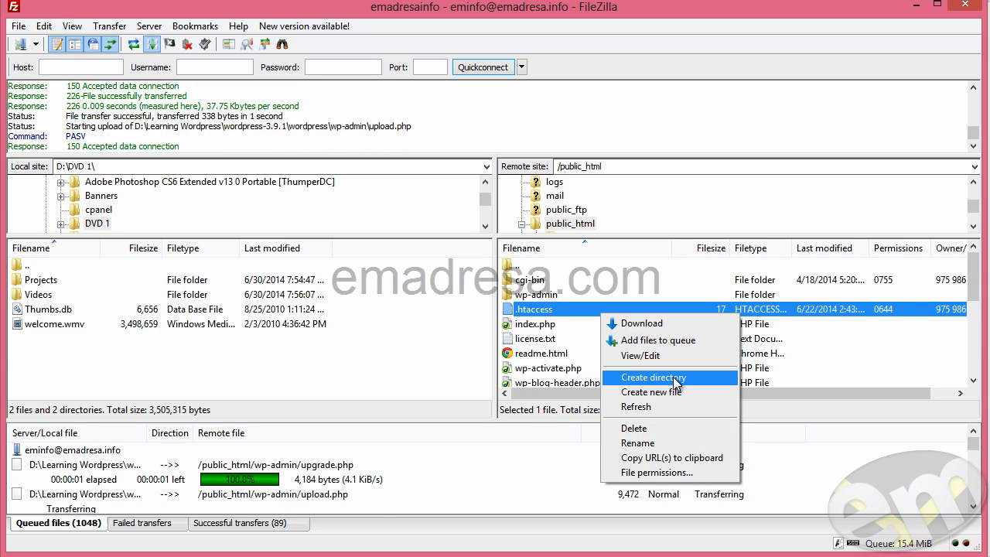
pyautogui.click(639, 267)
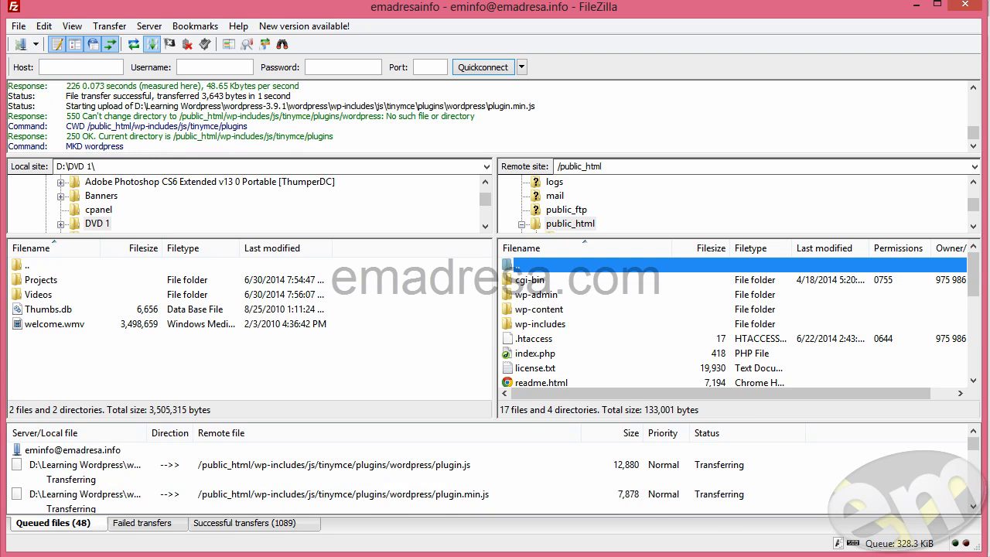
pyautogui.click(322, 556)
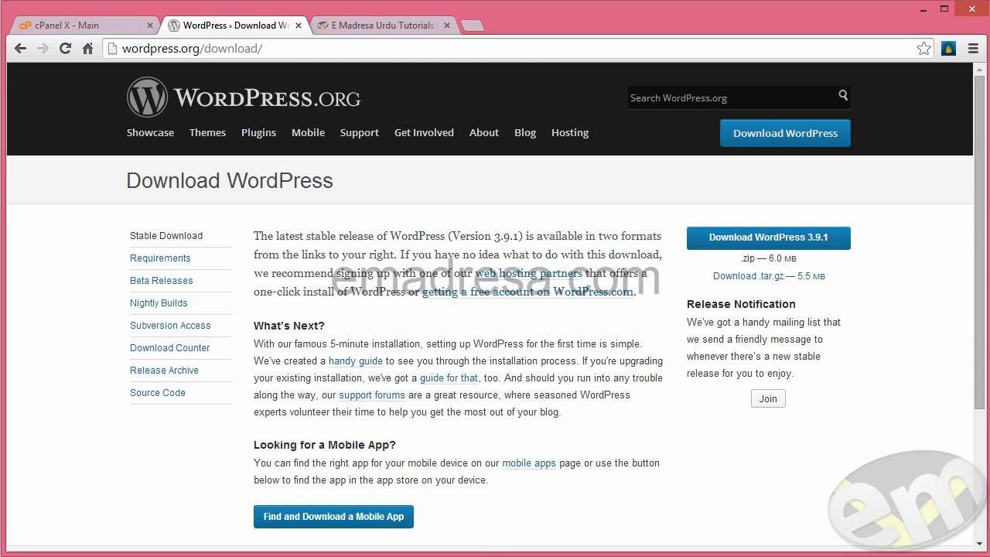
# Step: Scroll through the cPanel home page to find the Databases section
pyautogui.click(62, 24)
pyautogui.scroll(-3, 122, 262)
pyautogui.scroll(-3, 123, 262)
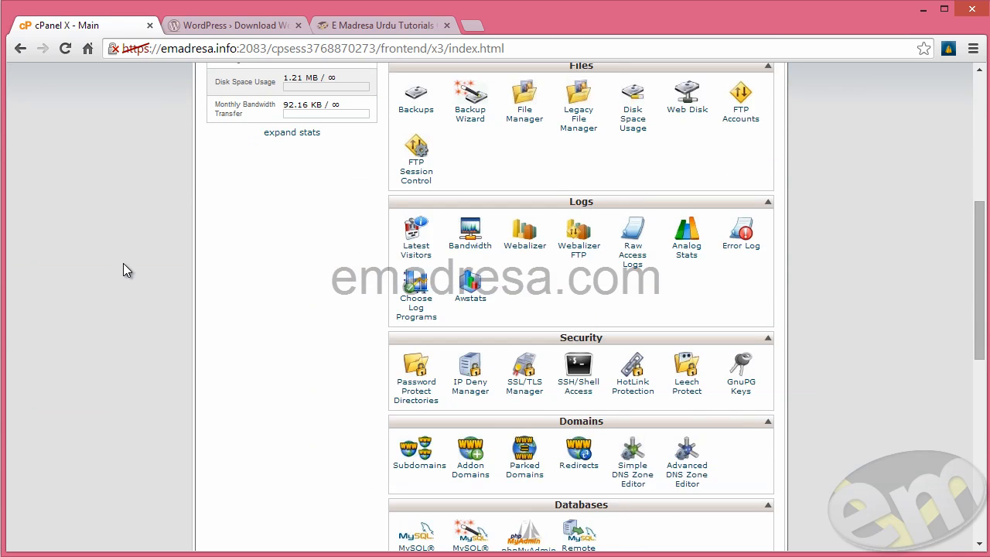
pyautogui.scroll(-1, 121, 270)
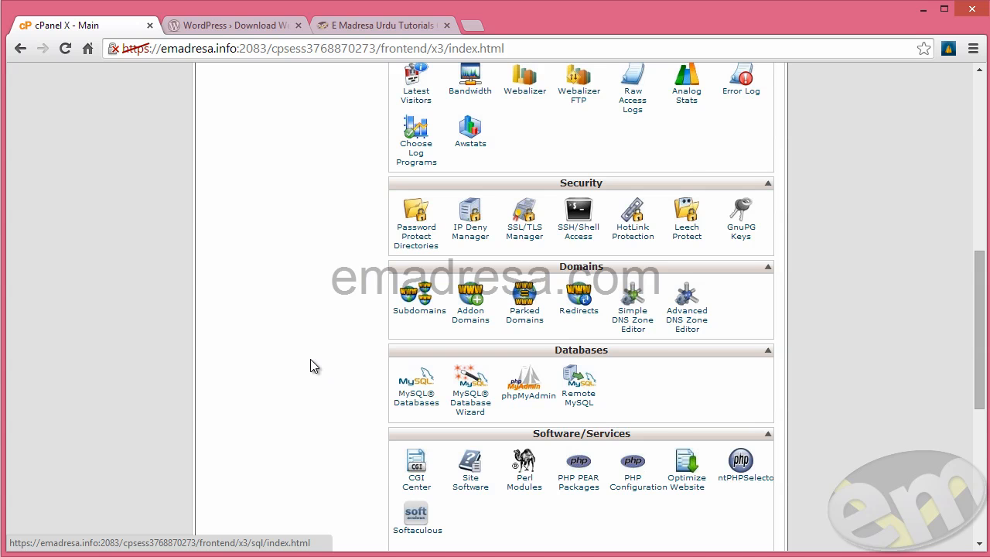
pyautogui.scroll(5, 310, 359)
pyautogui.scroll(1, 126, 364)
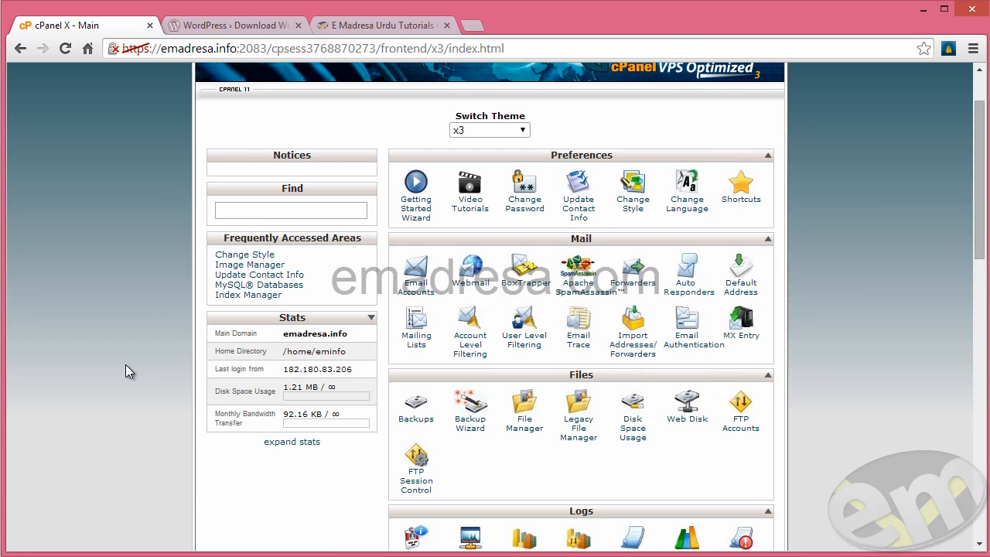
pyautogui.scroll(-8, 125, 365)
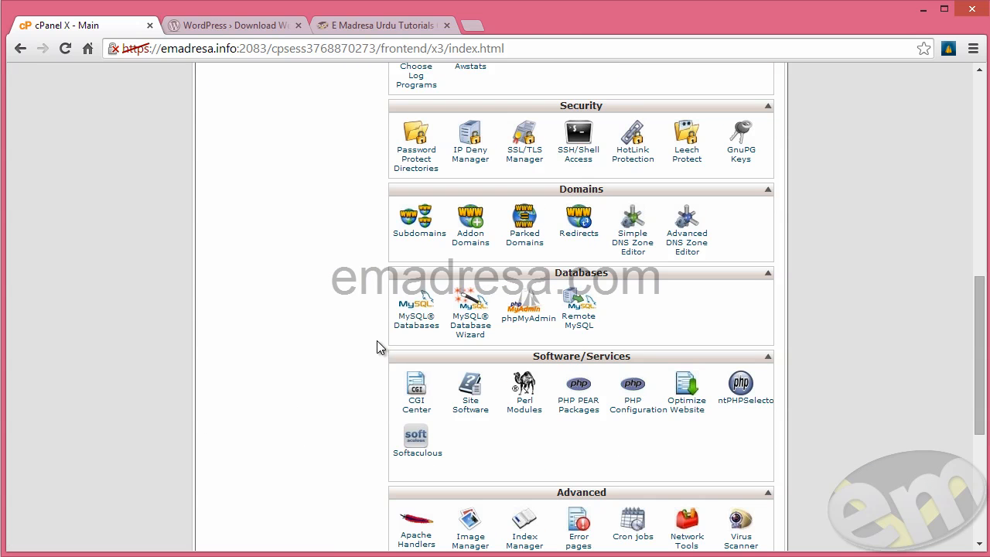
pyautogui.scroll(5, 376, 340)
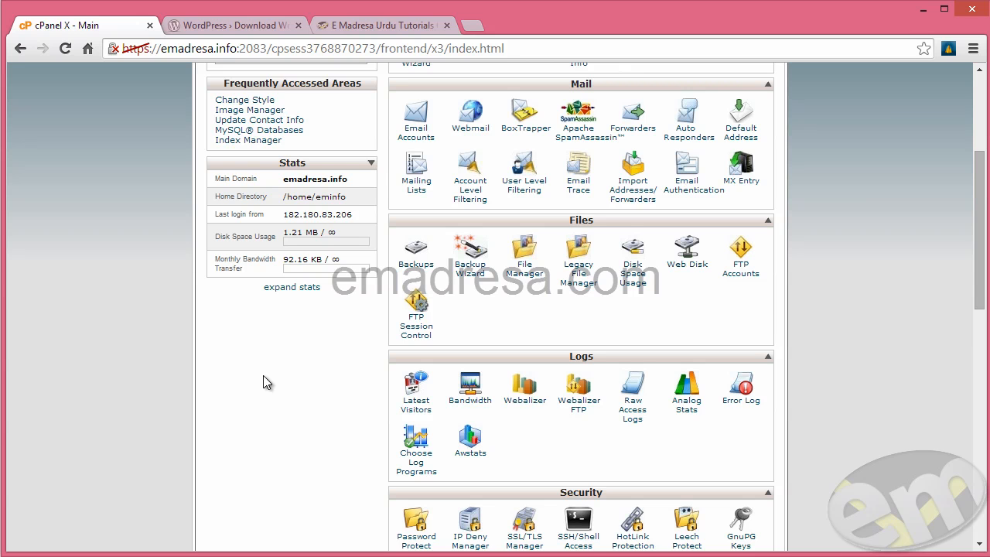
pyautogui.scroll(-5, 264, 377)
pyautogui.scroll(1, 265, 377)
# Step: On the MySQL Databases page, enter lwp as the new database name
pyautogui.click(406, 396)
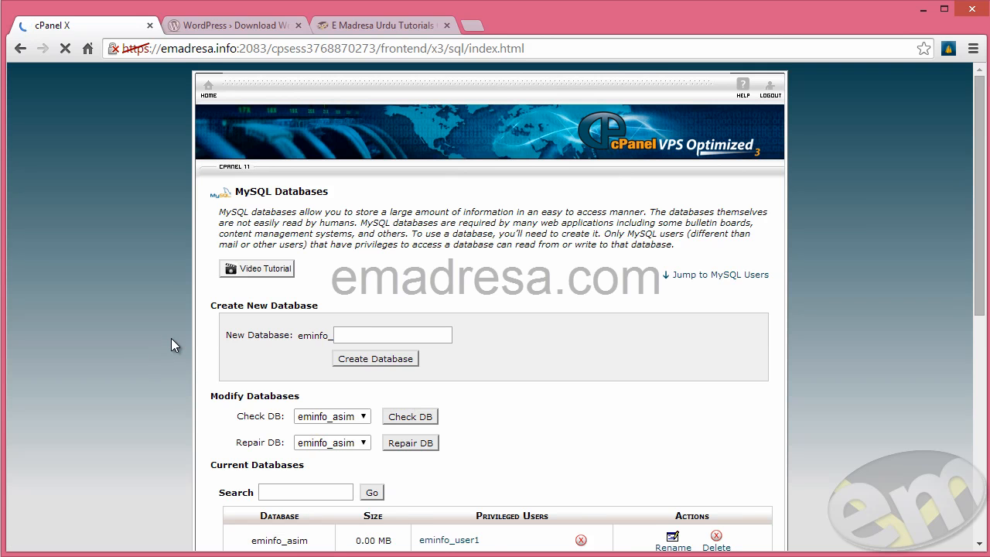
pyautogui.scroll(-1, 171, 338)
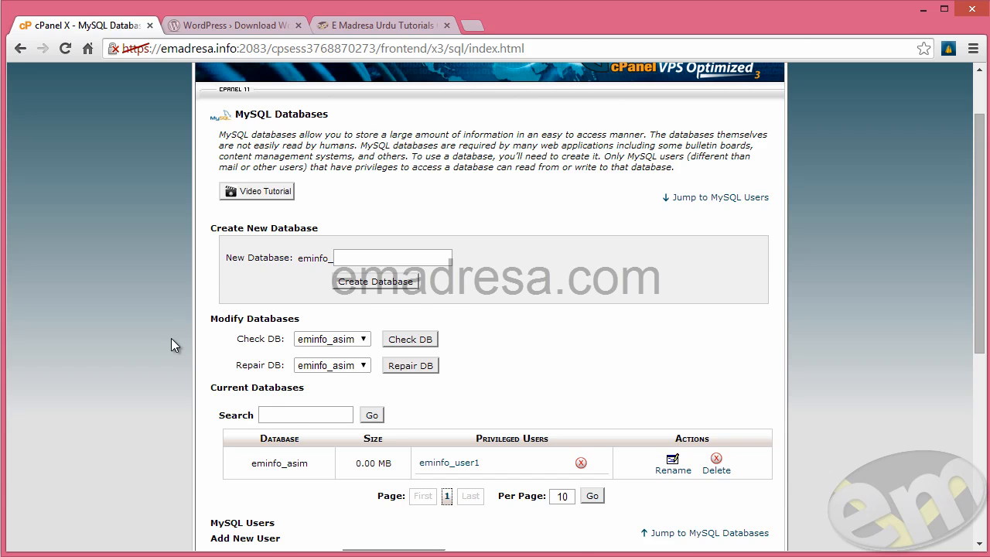
pyautogui.scroll(1, 171, 338)
pyautogui.click(391, 336)
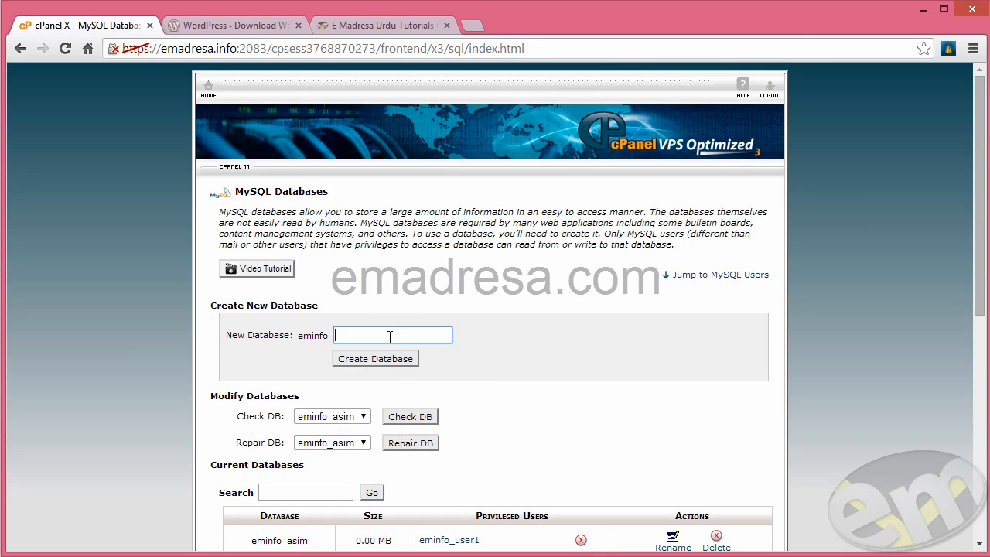
pyautogui.write('lwp')
# Step: Open a blank Notepad beside the browser and create the eminfo_lwp database
pyautogui.press('super')
pyautogui.click(76, 195)
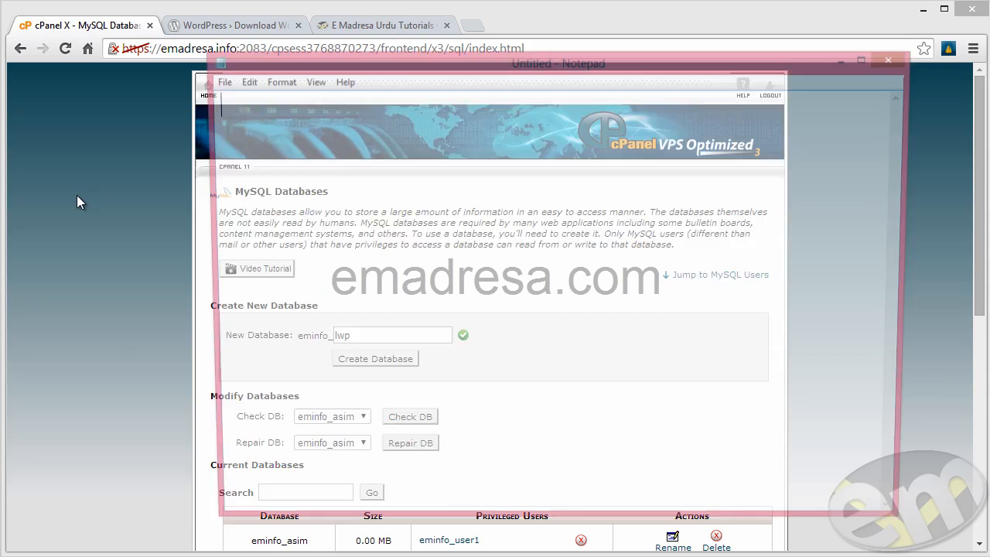
pyautogui.moveTo(338, 60); pyautogui.dragTo(556, 56)
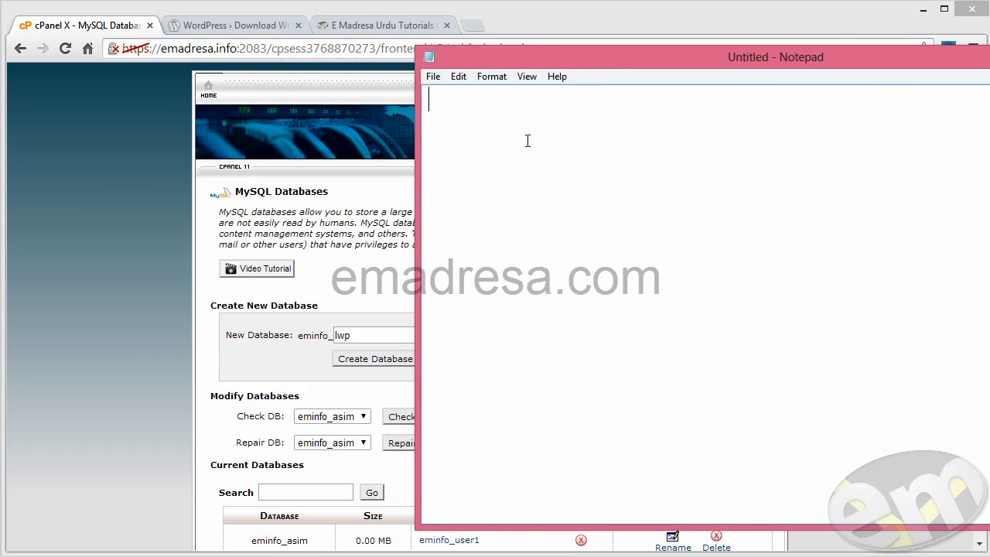
pyautogui.hotkey('alt', 'Tab')
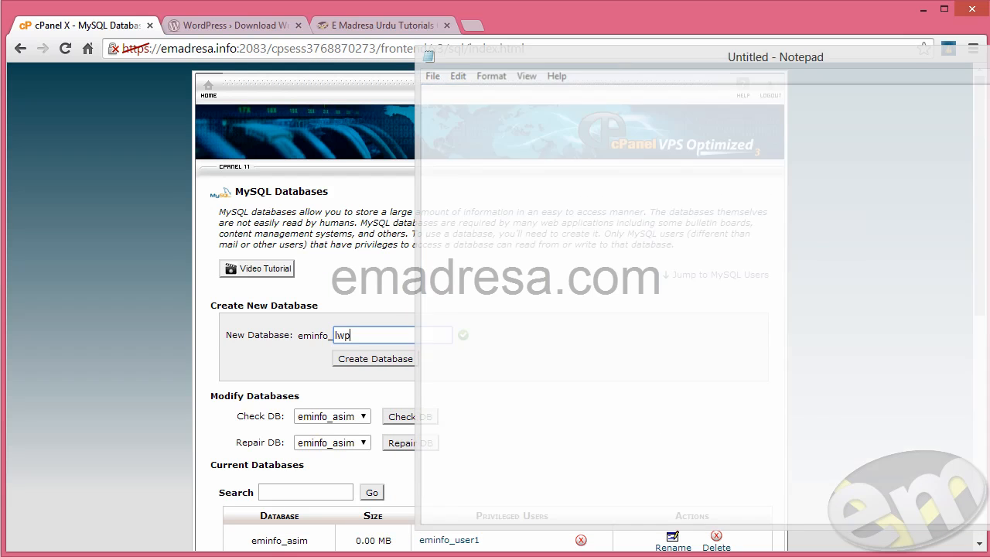
pyautogui.click(148, 370)
pyautogui.scroll(-1, 148, 370)
pyautogui.click(335, 261)
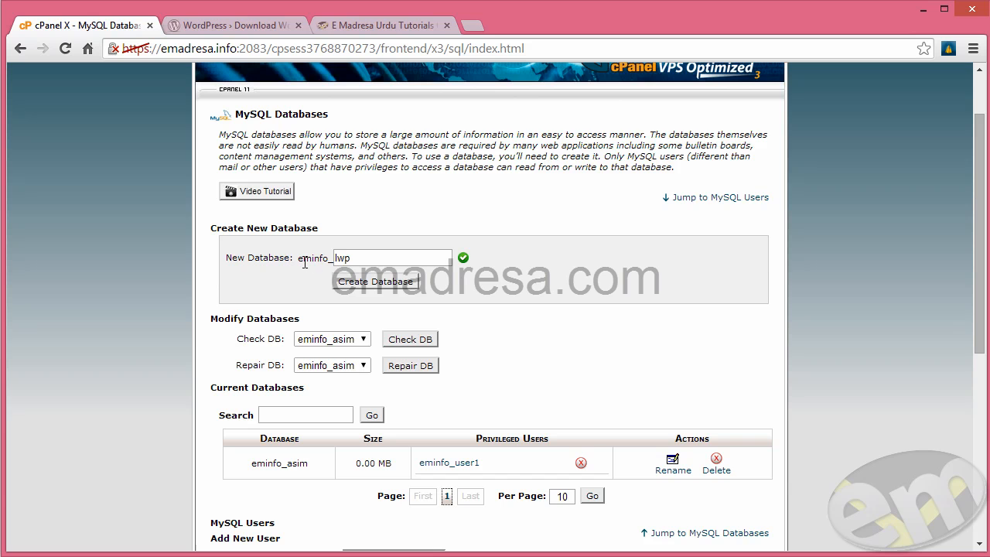
pyautogui.click(357, 284)
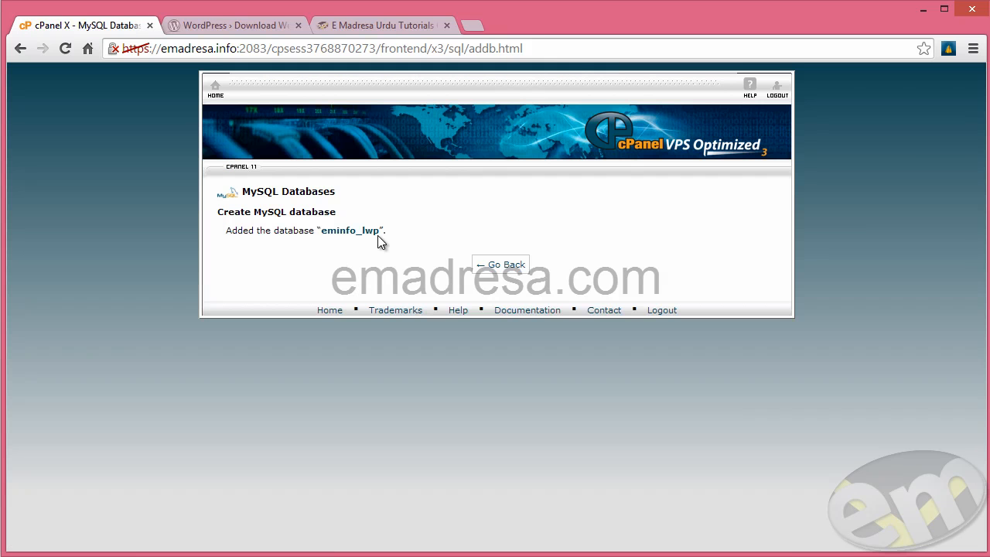
# Step: Note 'DB : eminfo_lwp' in Notepad, then go back to the MySQL Databases page
pyautogui.moveTo(321, 230); pyautogui.dragTo(380, 230)
pyautogui.hotkey('ctrl', 'c')
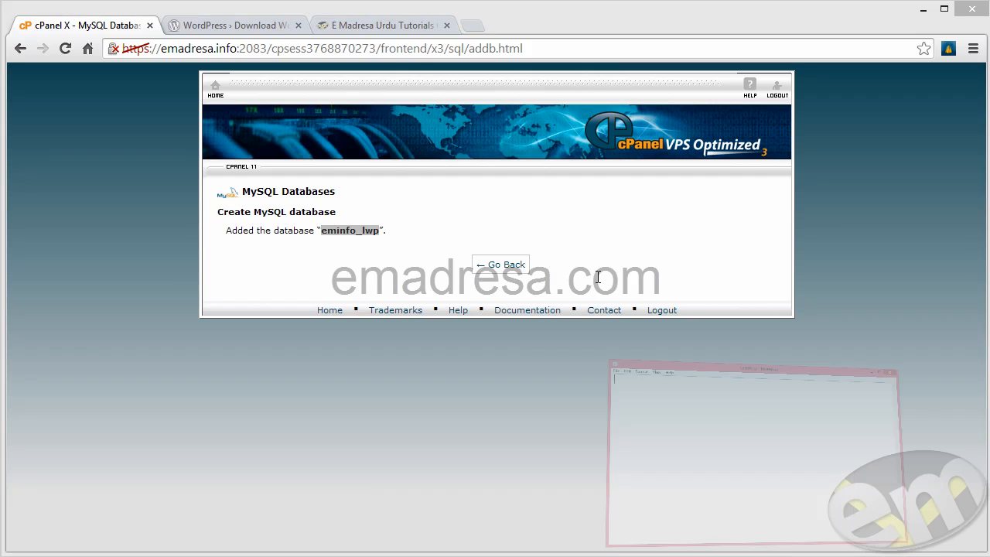
pyautogui.hotkey('ctrl', 'v')
pyautogui.click(434, 99)
pyautogui.write('DB ')
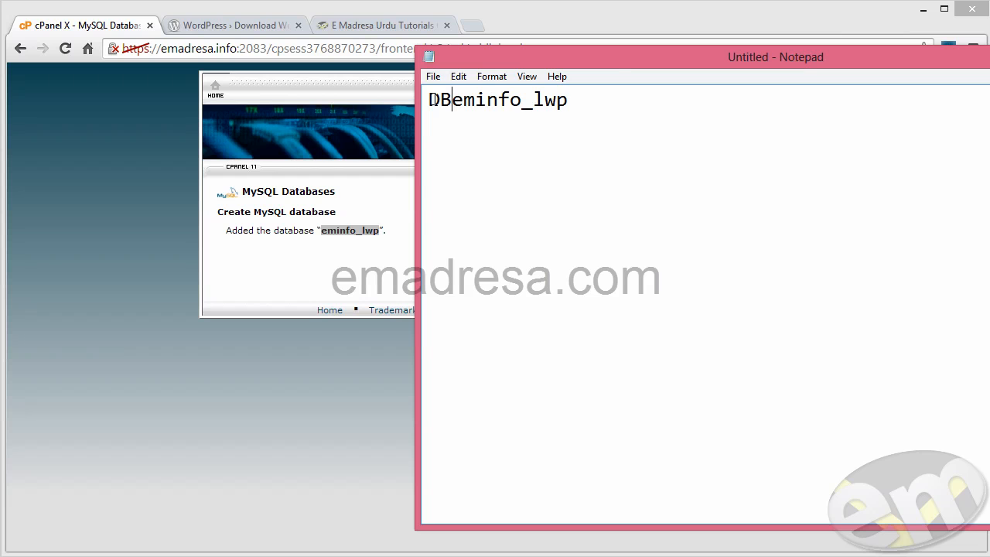
pyautogui.write(':')
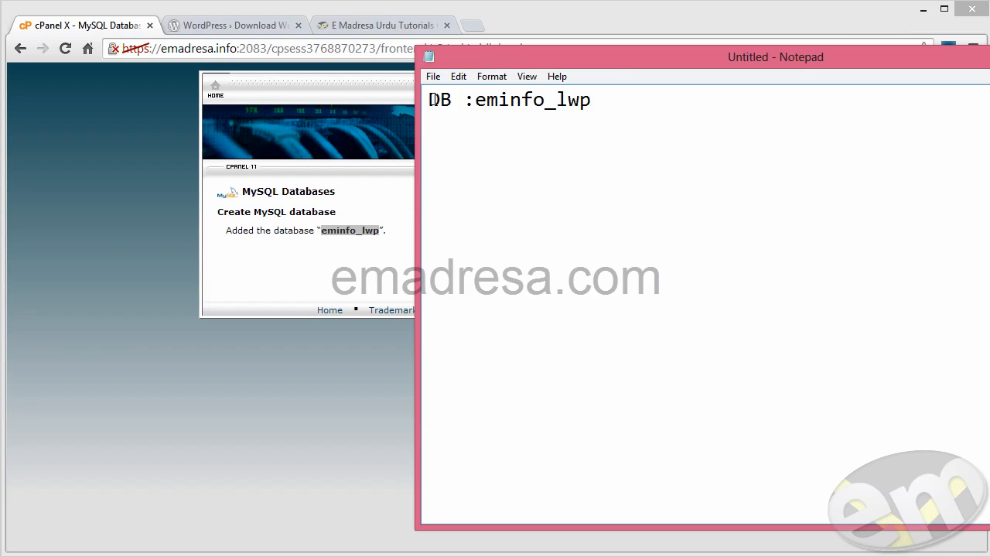
pyautogui.hotkey('alt', 'Tab')
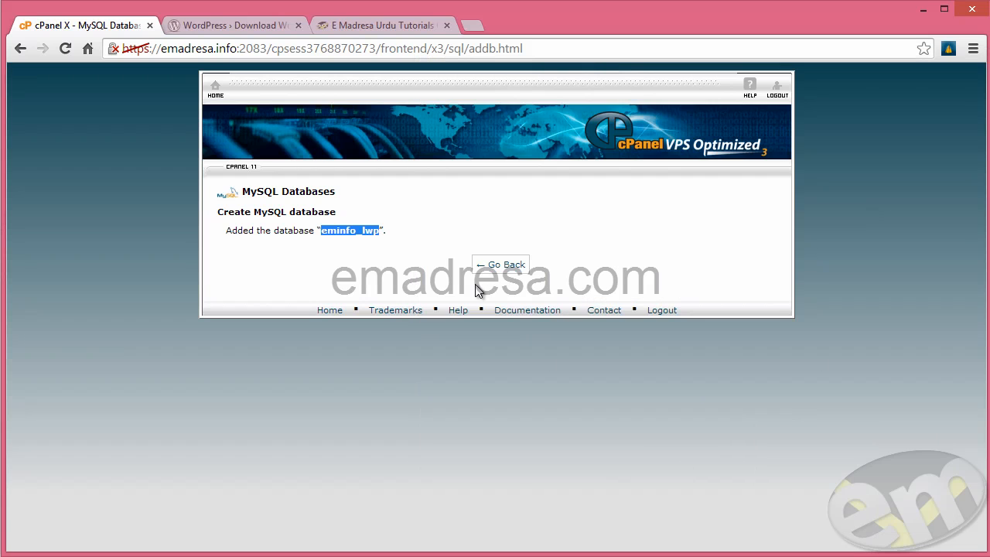
pyautogui.click(493, 267)
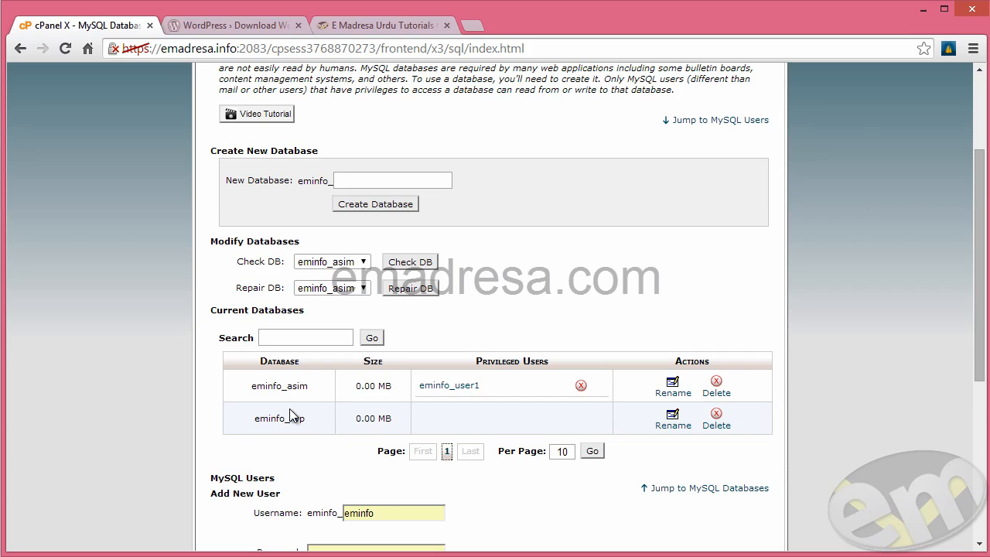
# Step: Replace the prefilled Add New User username with lwp1, making eminfo_lwp1
pyautogui.scroll(-2, 290, 415)
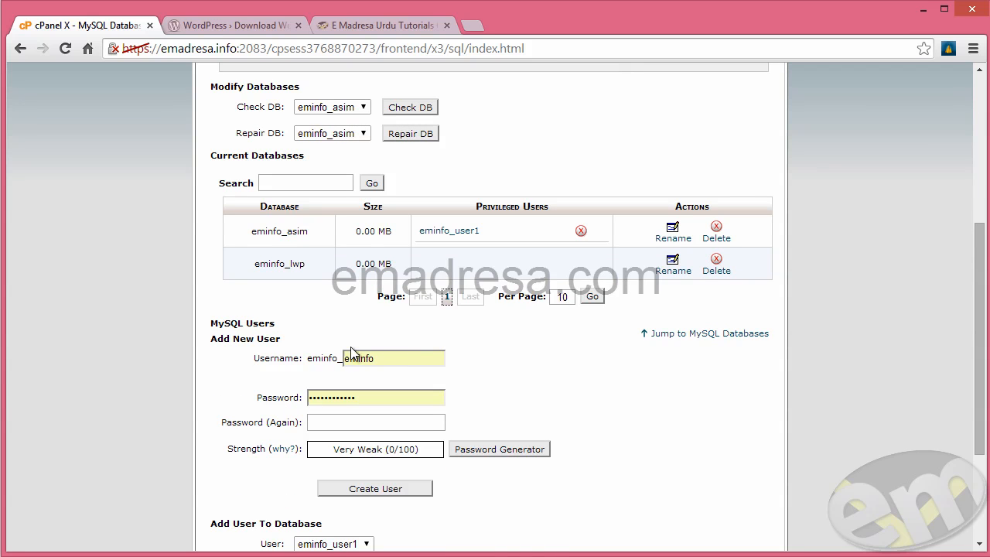
pyautogui.moveTo(404, 356); pyautogui.dragTo(214, 371)
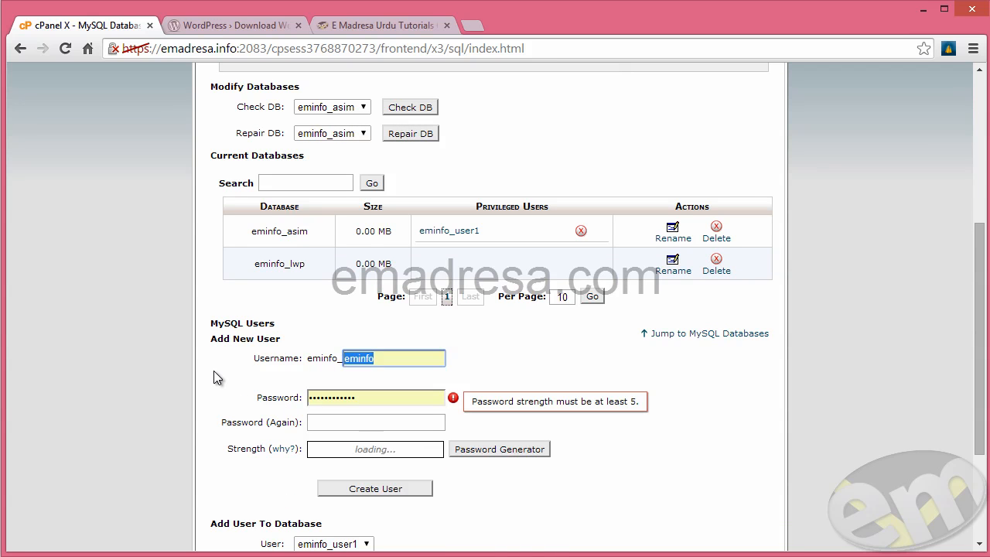
pyautogui.write('lwp1')
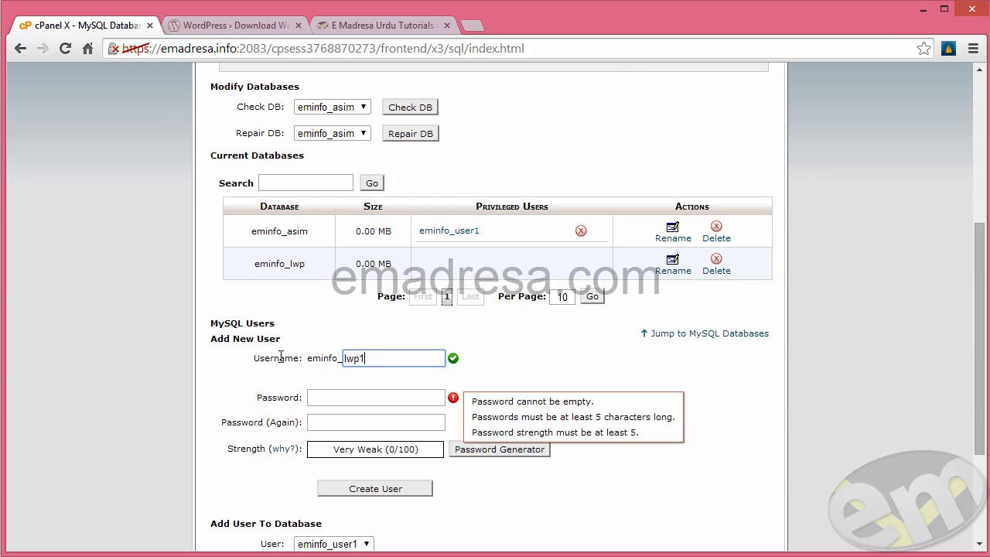
# Step: Create user eminfo_lwp1 with a Very Strong generated password, copying the password and username
pyautogui.click(460, 453)
pyautogui.moveTo(477, 257); pyautogui.dragTo(354, 260)
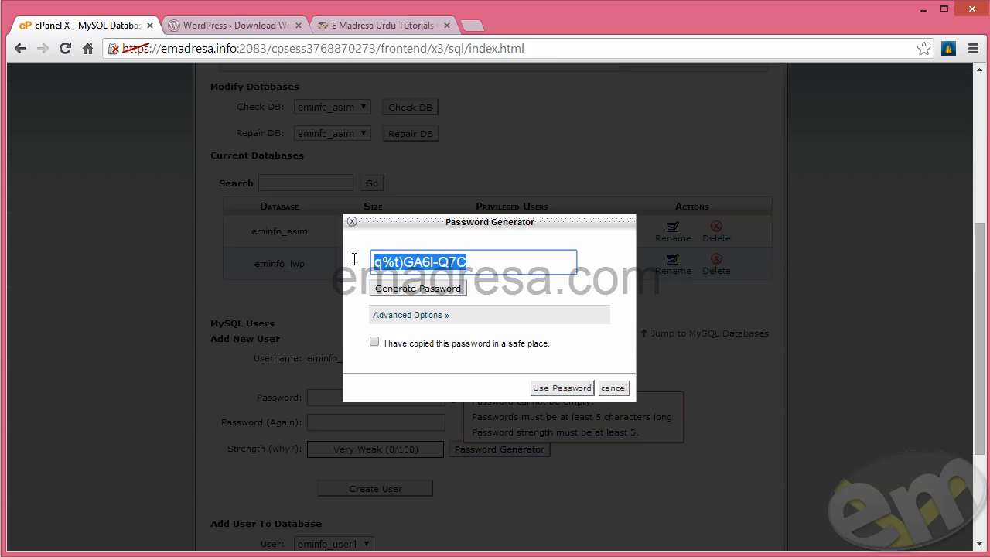
pyautogui.click(375, 343)
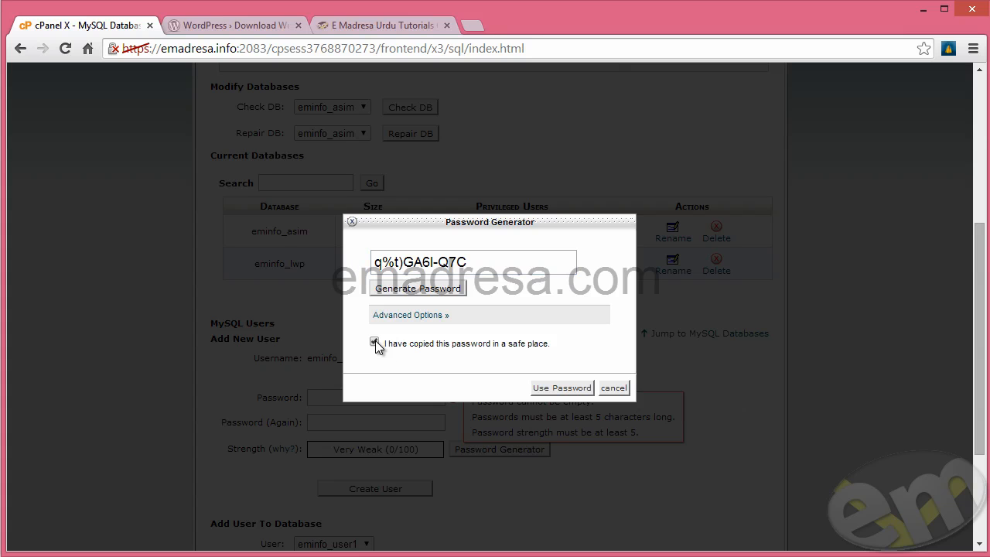
pyautogui.click(553, 388)
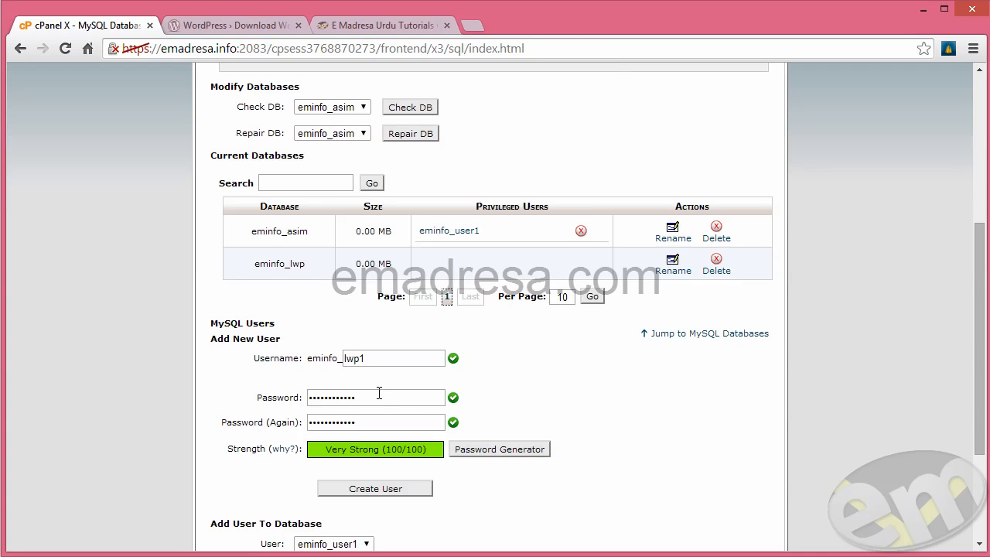
pyautogui.scroll(-1, 376, 402)
pyautogui.doubleClick(364, 281)
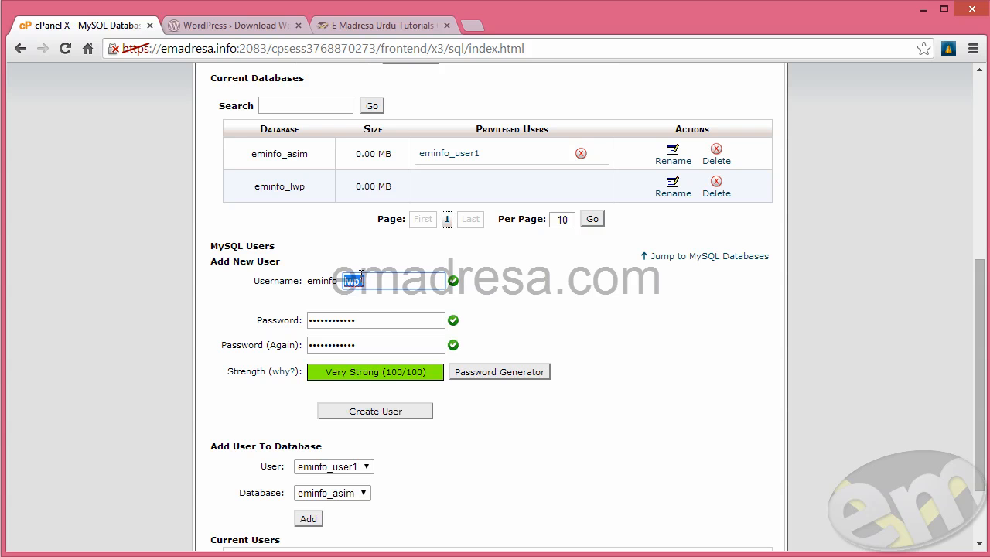
pyautogui.click(359, 415)
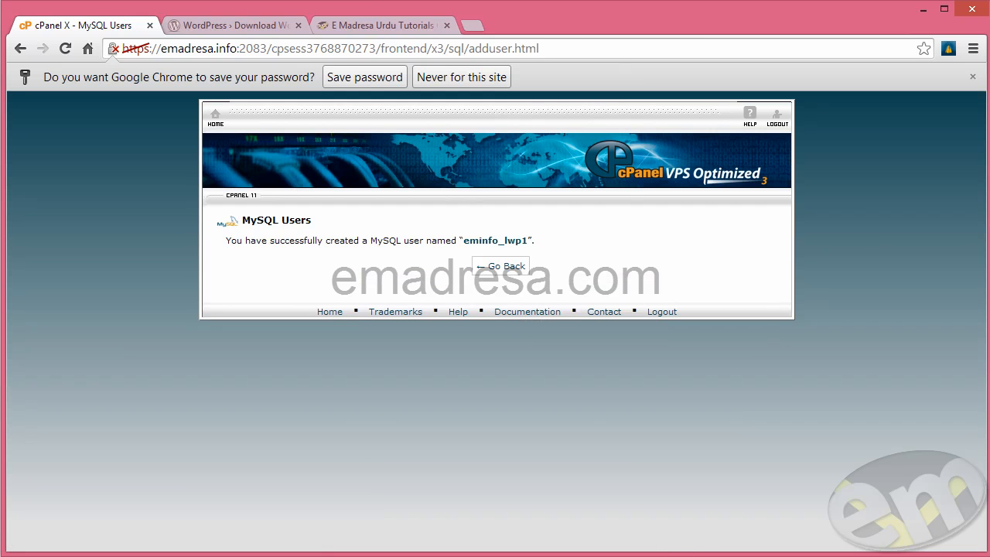
# Step: Under the database name in Notepad, add a 'pass :' line with the pasted password and a 'user :' line
pyautogui.click(703, 556)
pyautogui.click(660, 135)
pyautogui.press('Return')
pyautogui.press('Return')
pyautogui.write('pass :')
pyautogui.hotkey('ctrl', 'v')
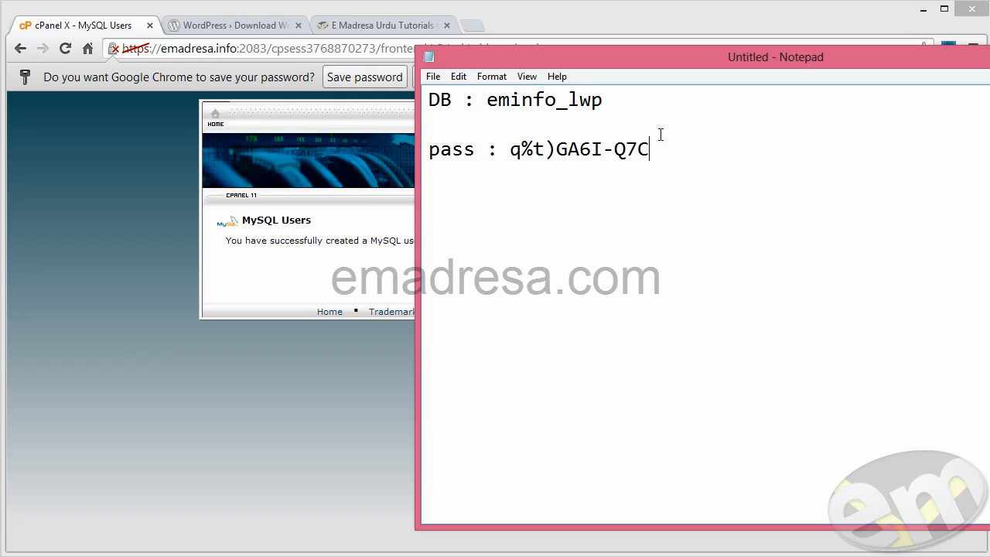
pyautogui.click(562, 119)
pyautogui.write('user :')
# Step: Copy user name eminfo_lwp1 from cPanel's success message onto the user line, then return to MySQL Databases
pyautogui.click(385, 211)
pyautogui.moveTo(462, 240); pyautogui.dragTo(530, 243)
pyautogui.hotkey('ctrl', 'c')
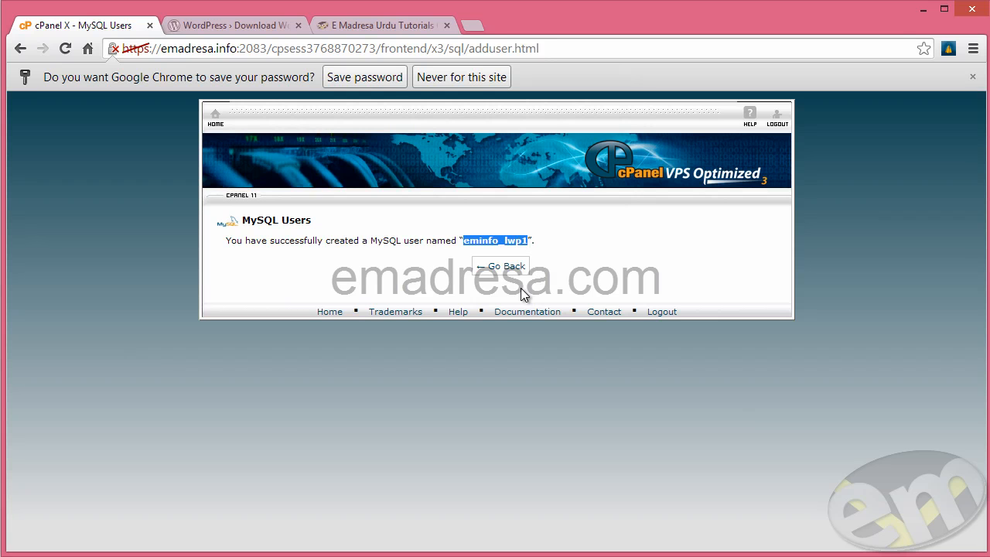
pyautogui.click(715, 555)
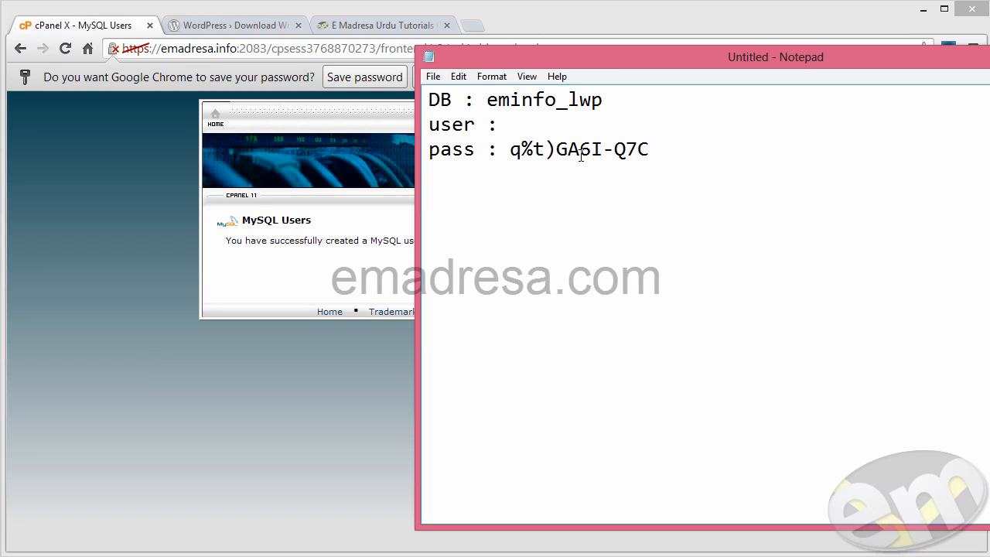
pyautogui.hotkey('ctrl', 'v')
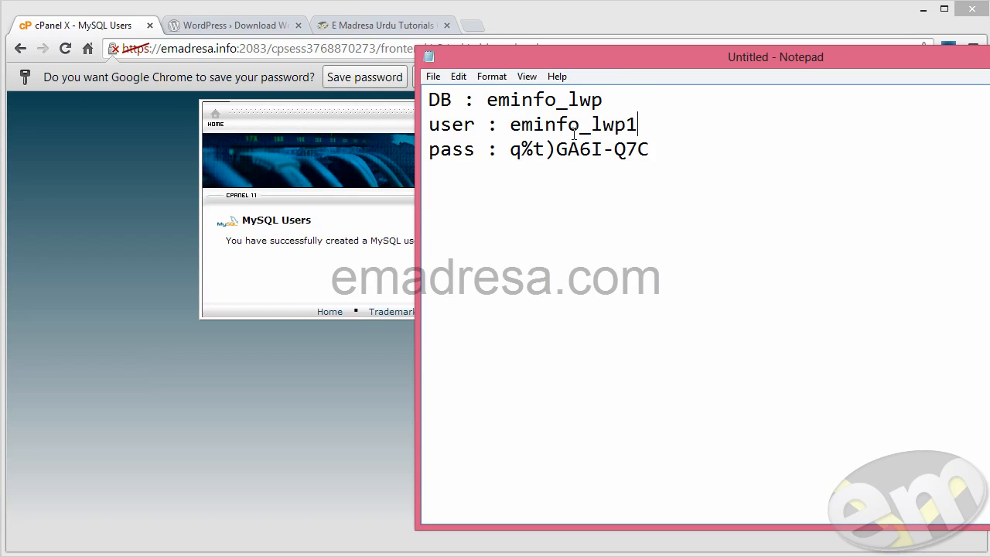
pyautogui.click(374, 270)
pyautogui.click(510, 271)
# Step: Under Add User To Database, add user eminfo_lwp1 to database eminfo_lwp
pyautogui.scroll(-1, 468, 312)
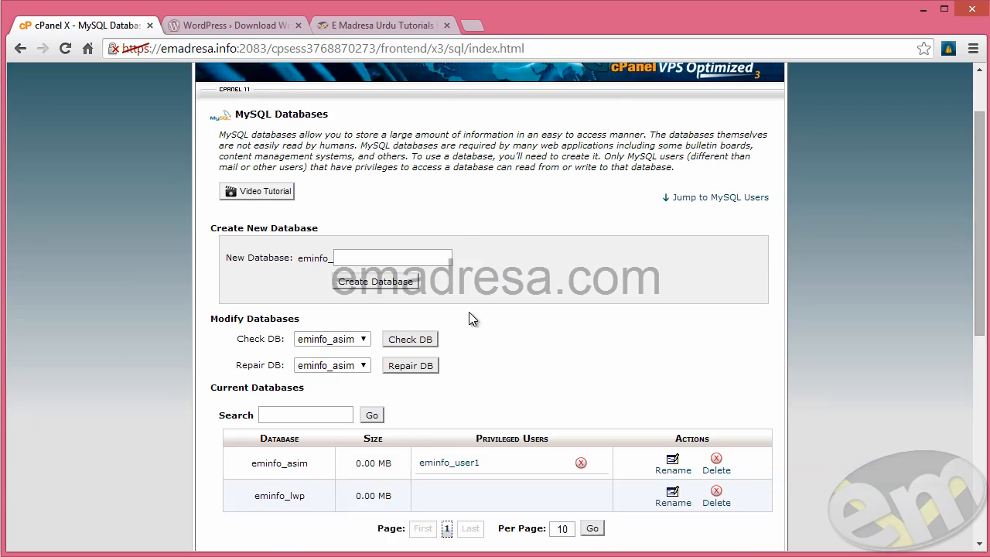
pyautogui.scroll(-4, 240, 351)
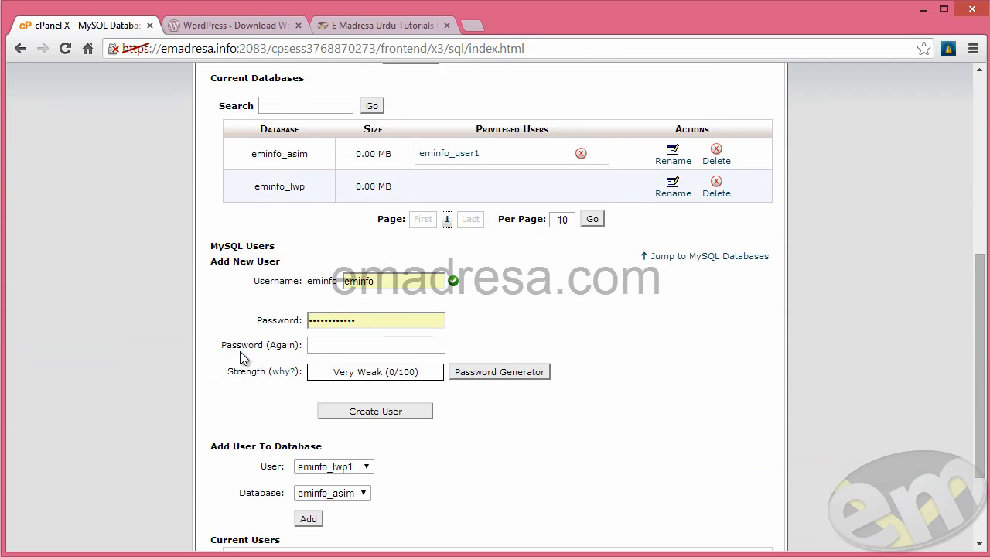
pyautogui.scroll(-2, 239, 351)
pyautogui.click(344, 344)
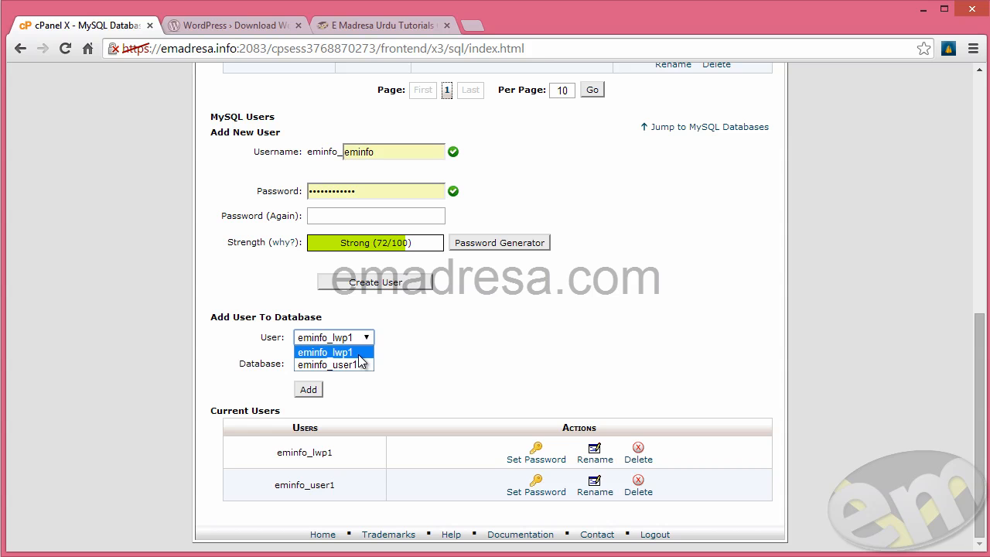
pyautogui.click(357, 353)
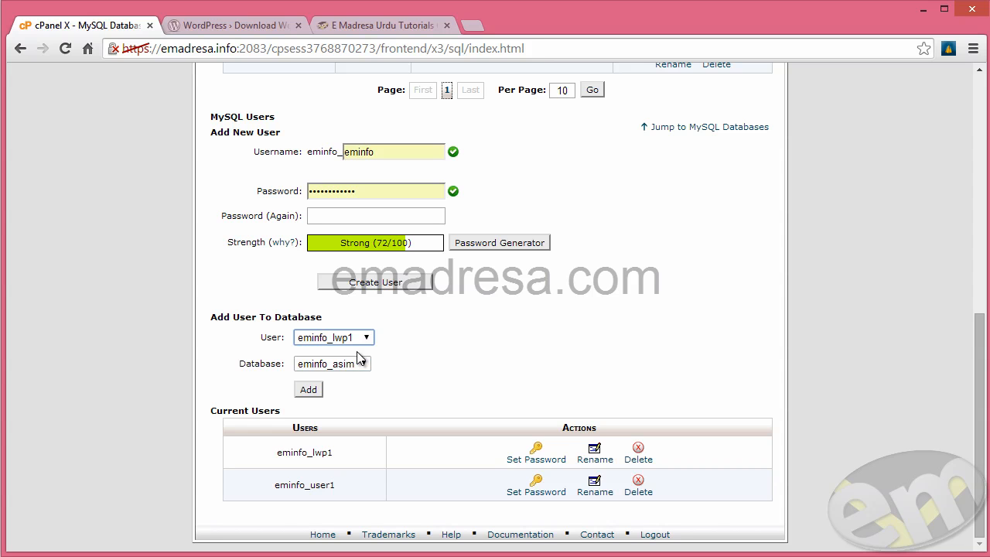
pyautogui.click(363, 365)
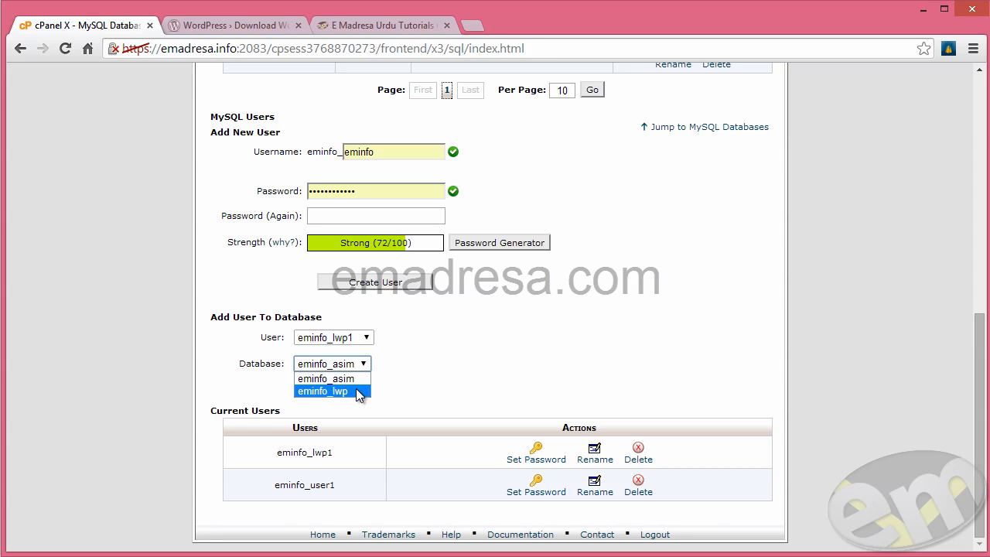
pyautogui.click(358, 393)
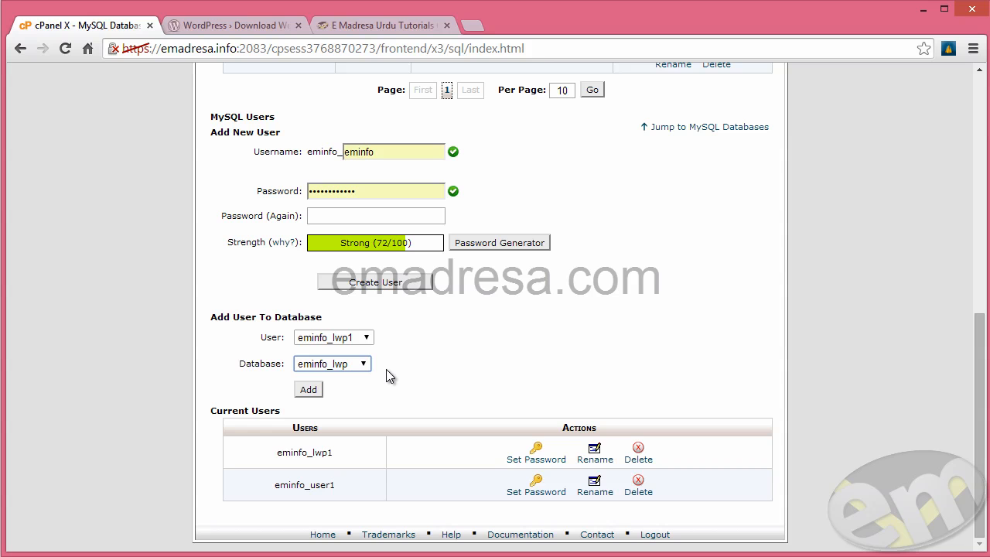
pyautogui.click(306, 390)
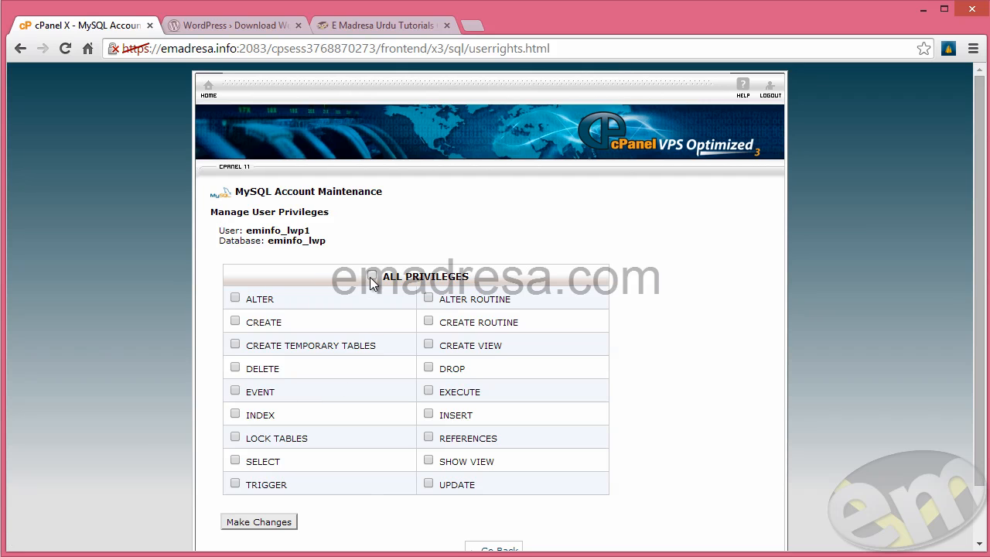
# Step: Tick ALL PRIVILEGES for eminfo_lwp1 on eminfo_lwp and save with Make Changes
pyautogui.click(371, 276)
pyautogui.scroll(-1, 395, 318)
pyautogui.click(259, 458)
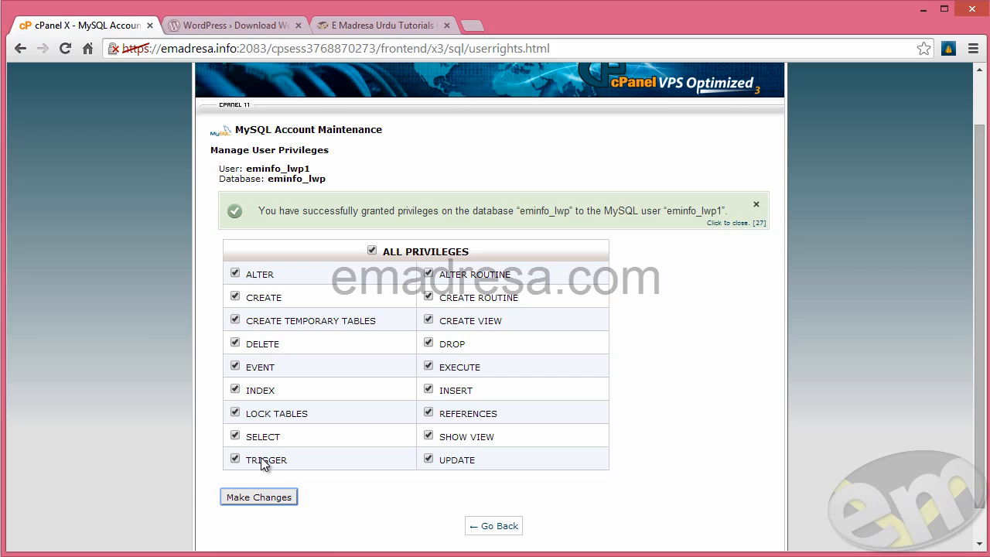
# Step: Go back to MySQL Databases and confirm eminfo_lwp lists eminfo_lwp1 as its privileged user
pyautogui.click(492, 527)
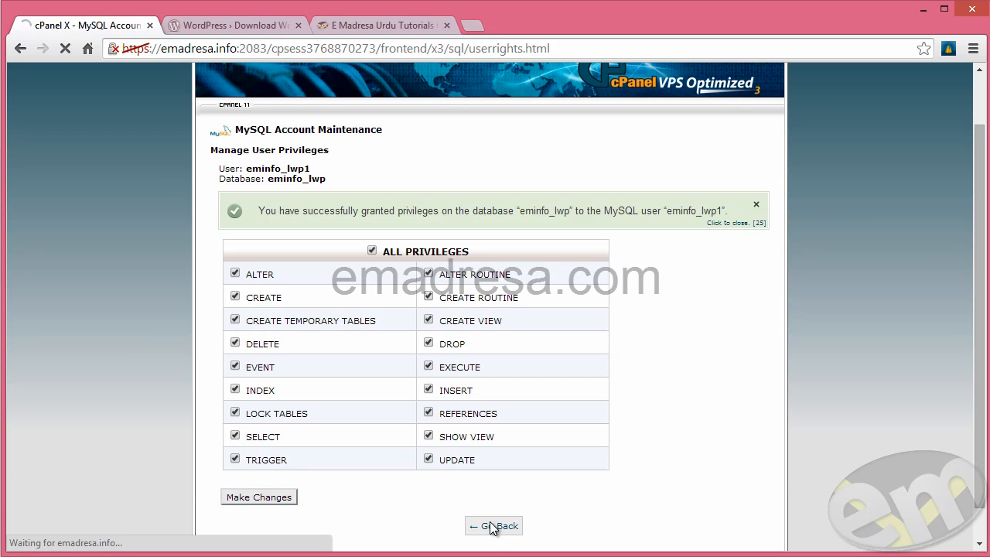
pyautogui.scroll(-2, 476, 464)
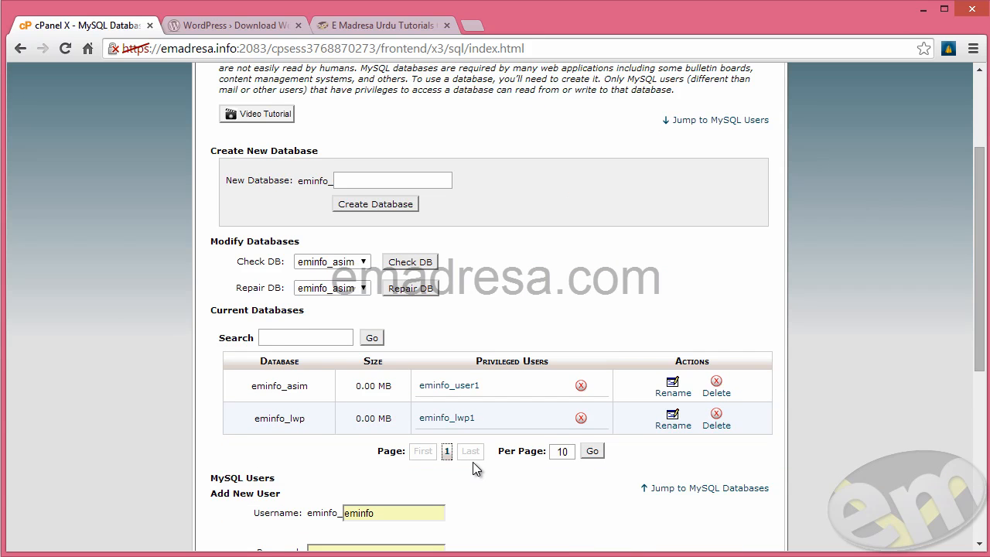
pyautogui.scroll(-1, 472, 462)
pyautogui.moveTo(244, 347); pyautogui.dragTo(306, 345)
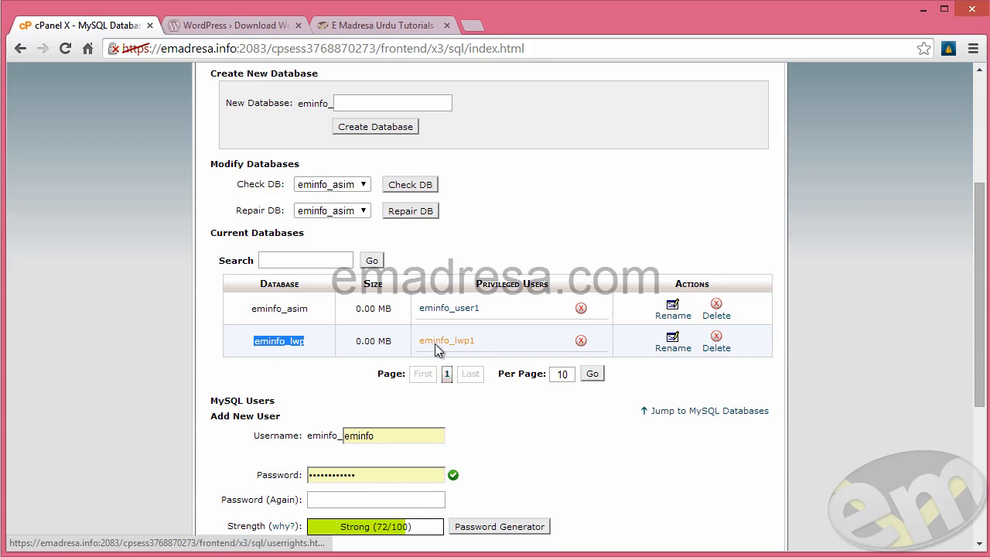
pyautogui.click(490, 343)
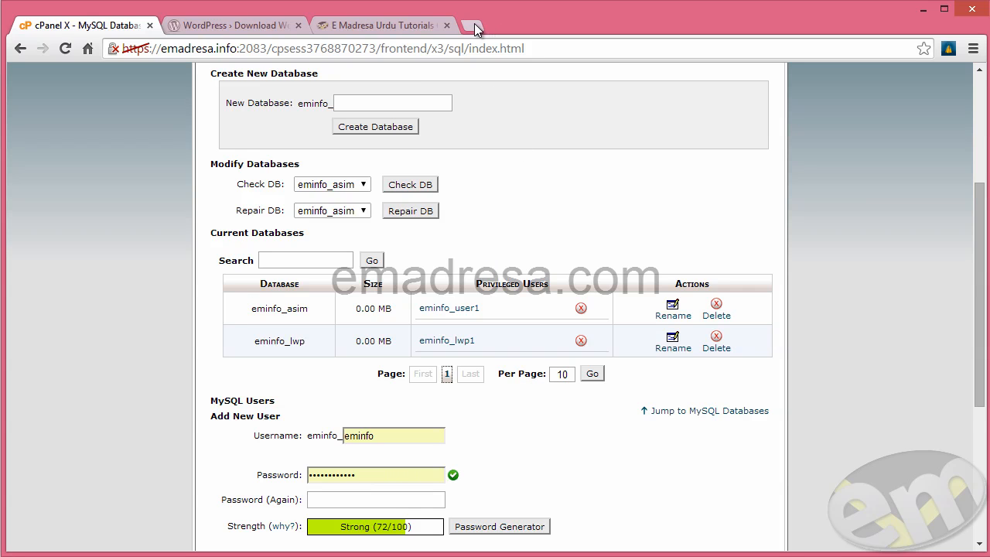
# Step: Load emadresa.info in a new Chrome tab
pyautogui.click(474, 23)
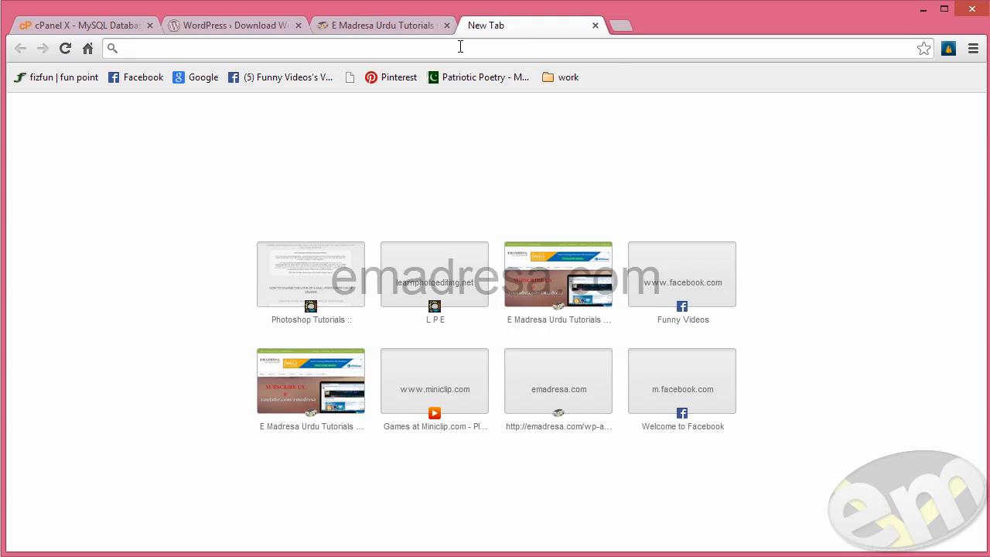
pyautogui.write('emadresa')
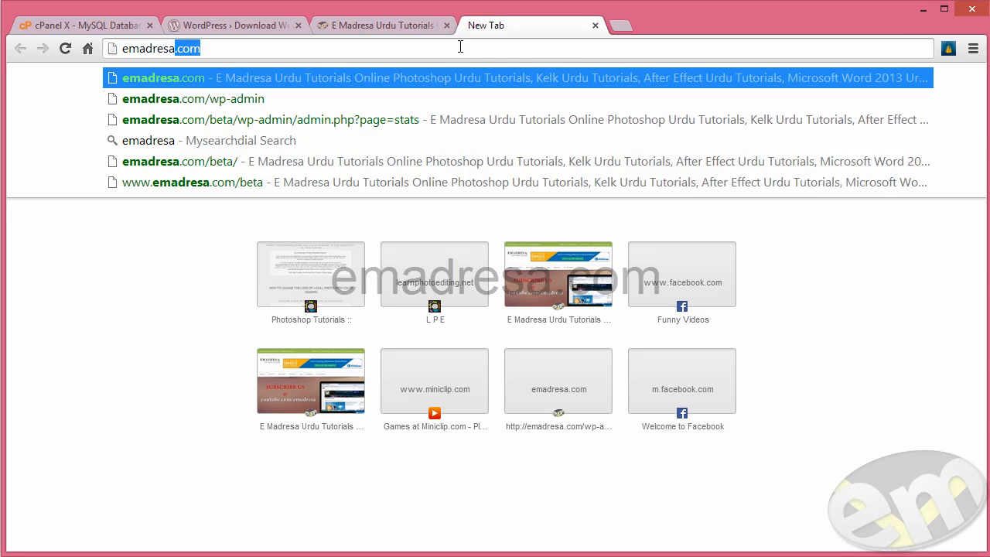
pyautogui.write('.info')
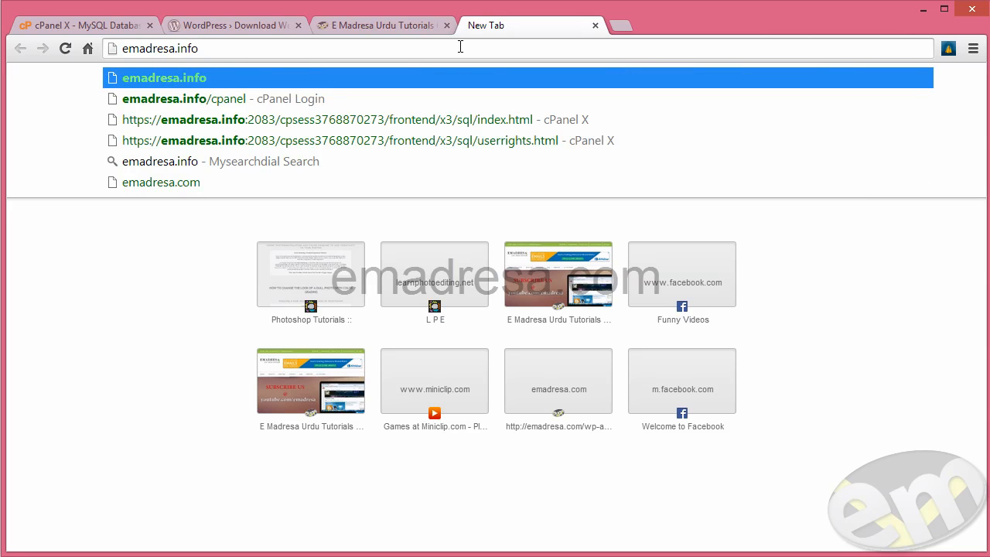
pyautogui.press('Return')
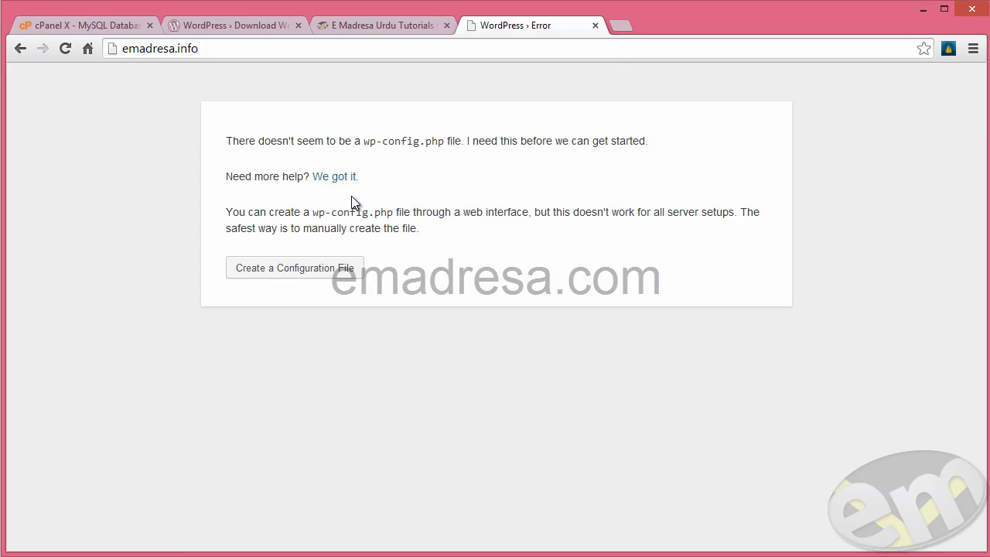
# Step: Choose 'Create a Configuration File', then 'Let's go!' to reach the database details form
pyautogui.click(301, 271)
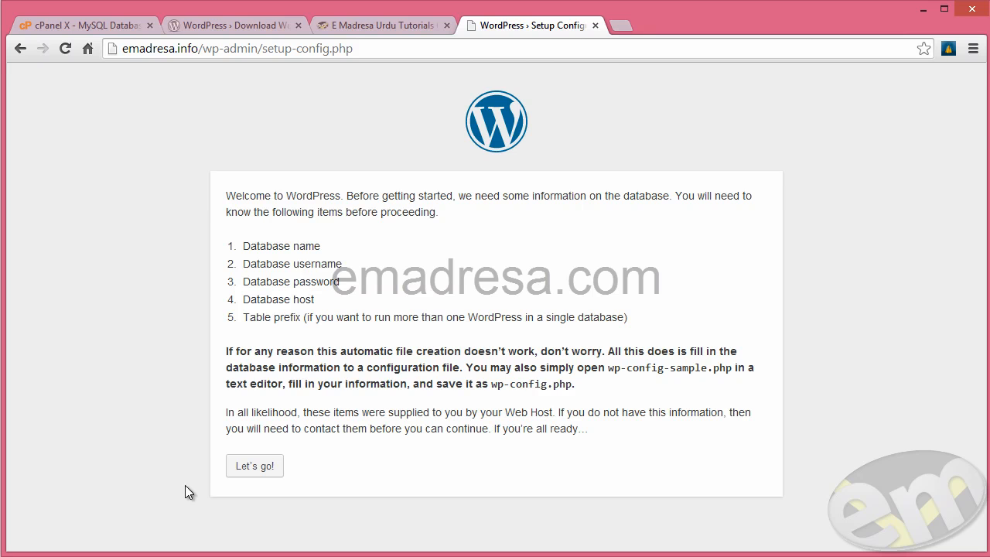
pyautogui.click(275, 466)
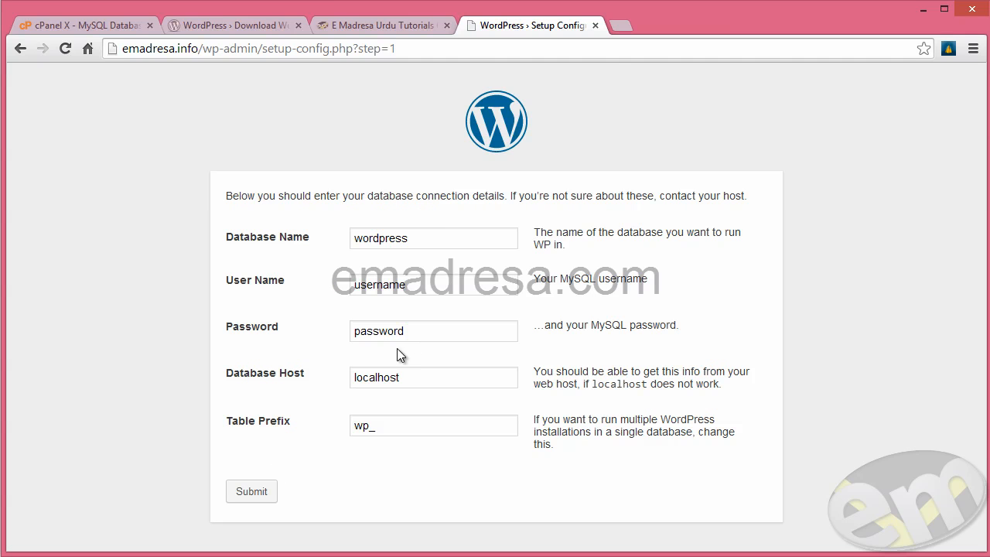
# Step: Replace the default database name wordpress with eminfo_lwp copied from the notes
pyautogui.click(789, 556)
pyautogui.click(613, 102)
pyautogui.moveTo(613, 102); pyautogui.dragTo(488, 102)
pyautogui.hotkey('ctrl', 'c')
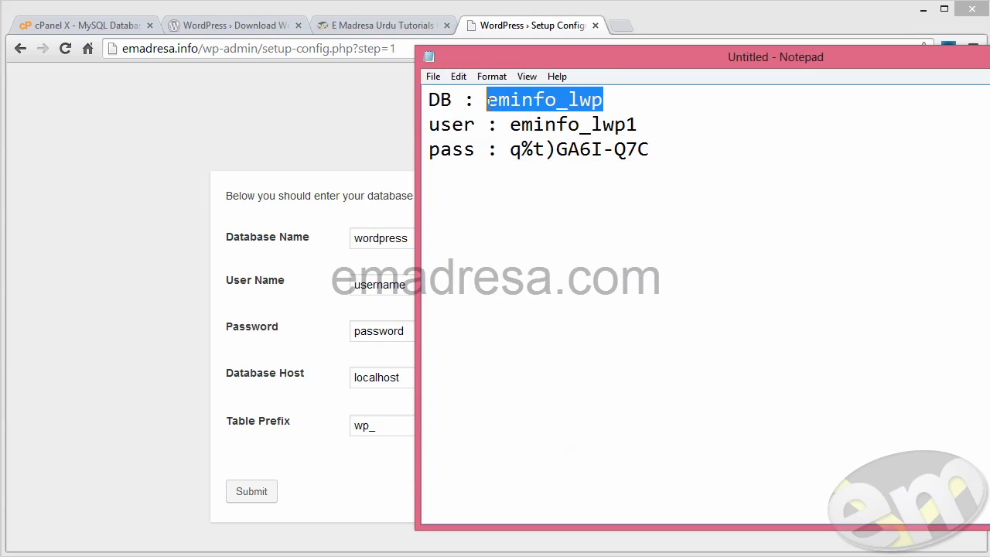
pyautogui.click(134, 252)
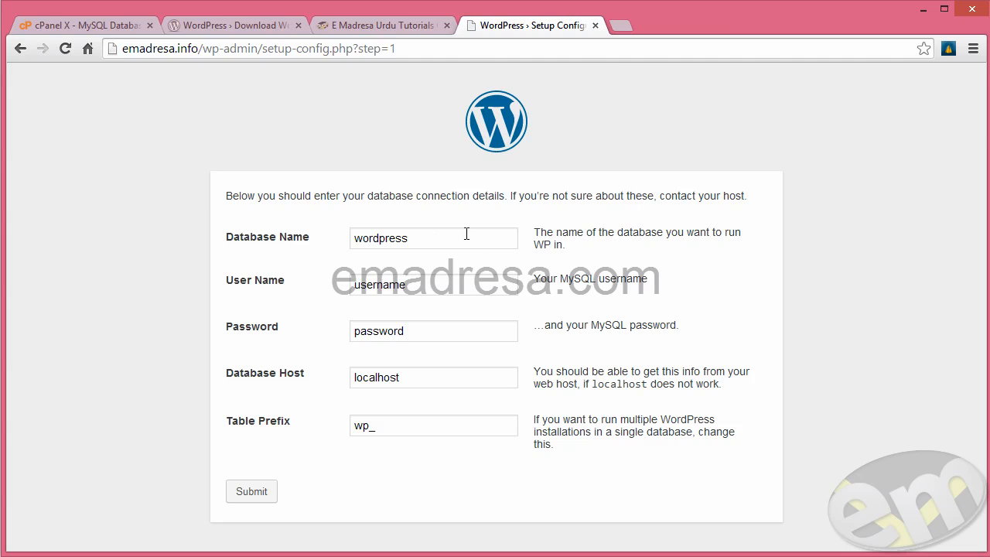
pyautogui.moveTo(466, 233); pyautogui.dragTo(264, 245)
pyautogui.hotkey('ctrl', 'v')
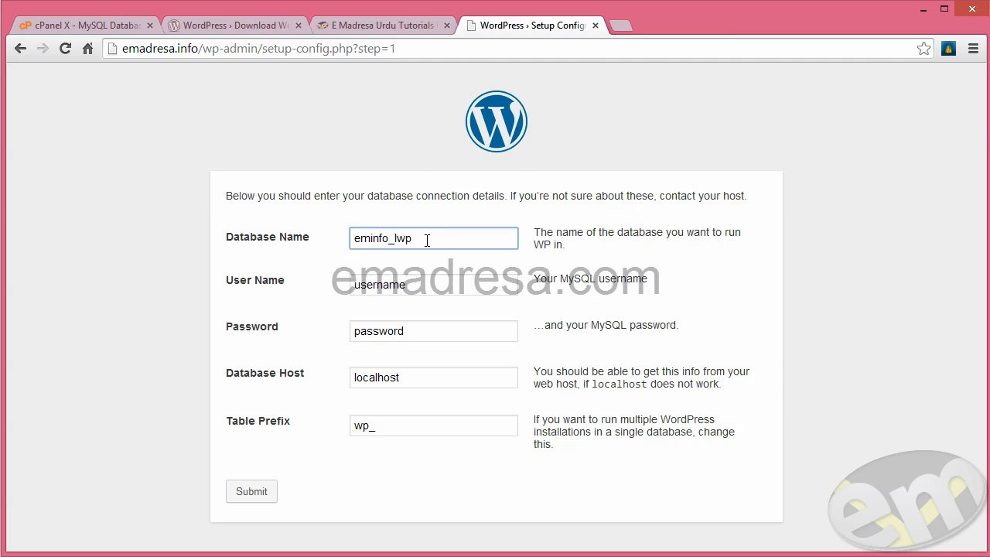
# Step: Paste the database user name from the notes into the User Name field
pyautogui.hotkey('alt', 'Tab')
pyautogui.moveTo(668, 130); pyautogui.dragTo(508, 126)
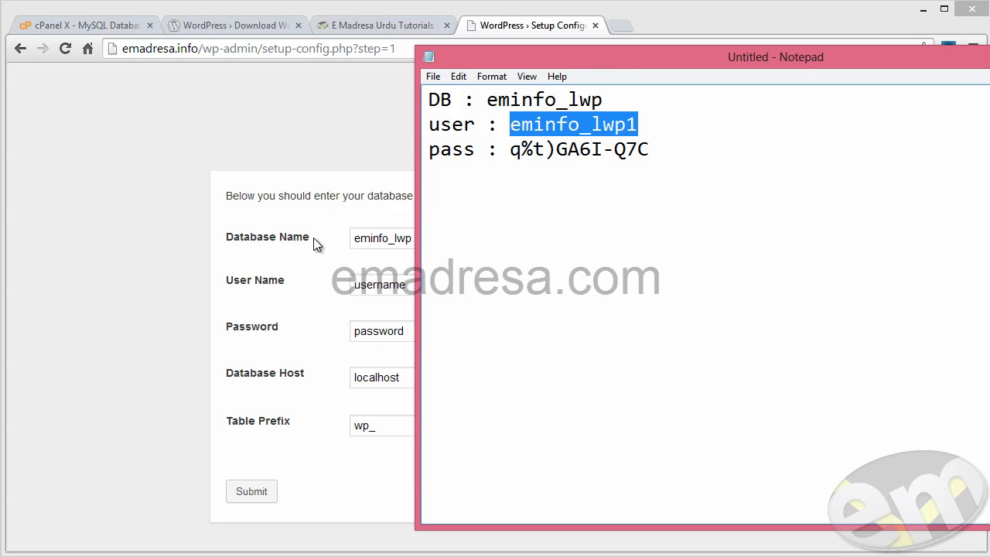
pyautogui.hotkey('ctrl', 'c')
pyautogui.hotkey('alt', 'Tab')
pyautogui.moveTo(417, 284); pyautogui.dragTo(291, 284)
pyautogui.hotkey('ctrl', 'v')
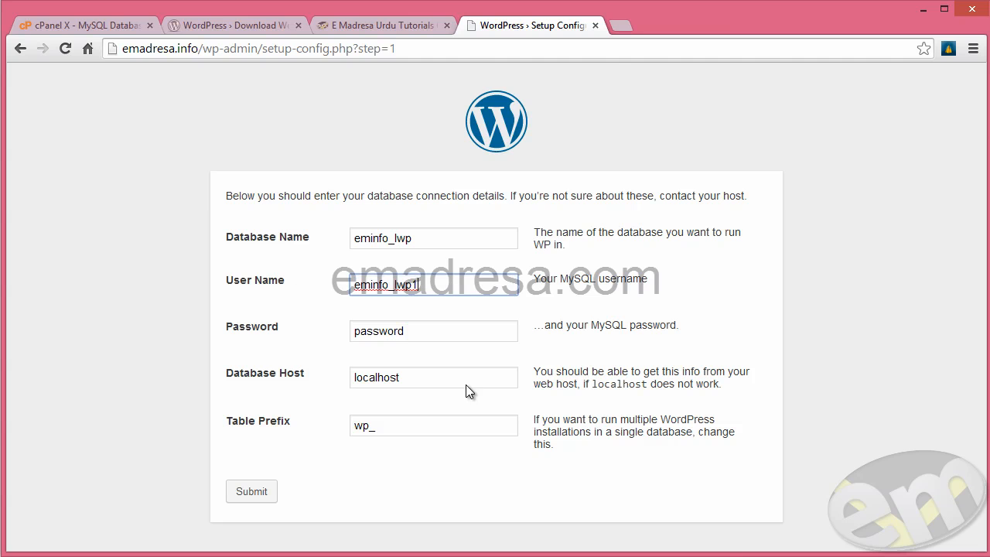
# Step: Paste the database password from the notes into the Password field
pyautogui.hotkey('alt', 'Tab')
pyautogui.moveTo(651, 149); pyautogui.dragTo(517, 150)
pyautogui.hotkey('ctrl', 'c')
pyautogui.hotkey('alt', 'Tab')
pyautogui.moveTo(425, 332); pyautogui.dragTo(311, 331)
pyautogui.hotkey('ctrl', 'v')
pyautogui.click(155, 409)
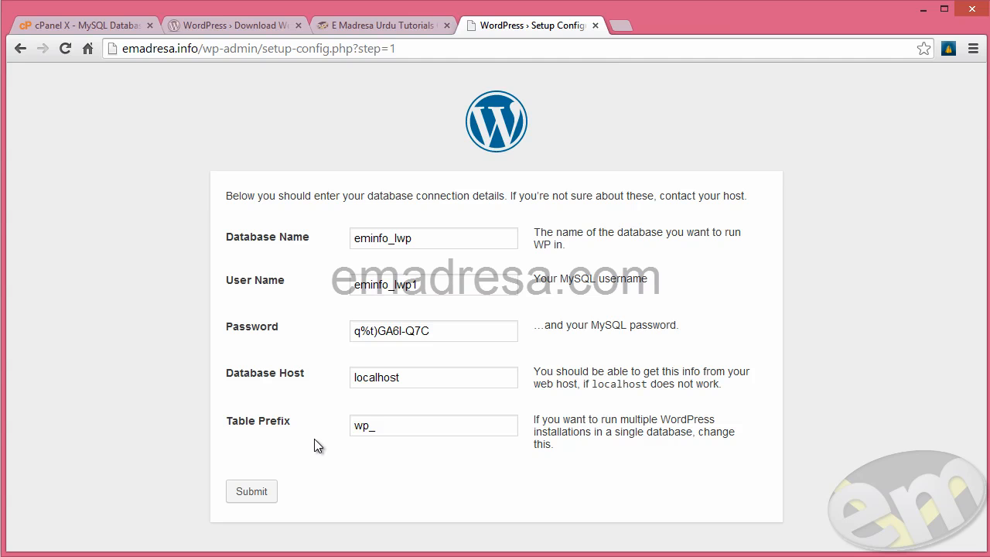
pyautogui.moveTo(371, 425); pyautogui.dragTo(316, 423)
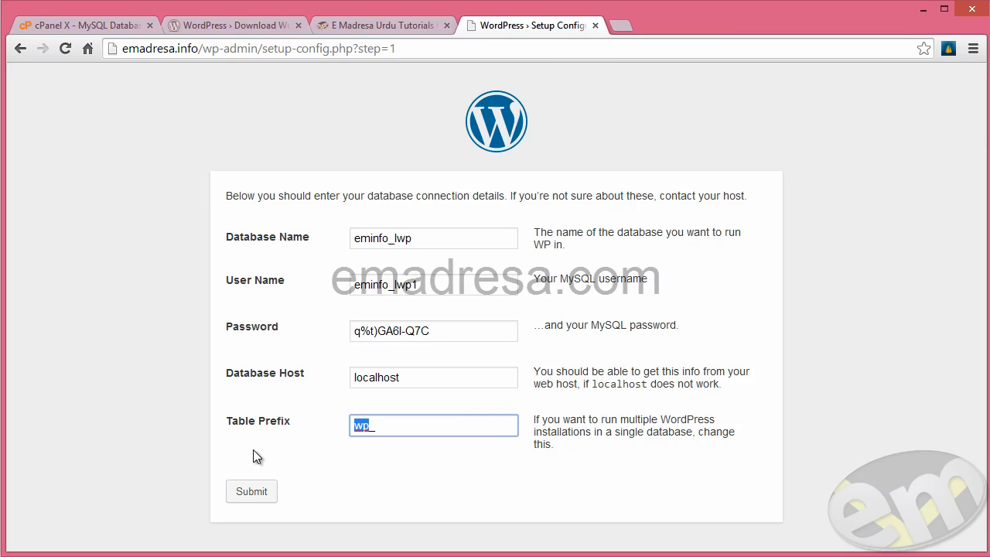
# Step: Edit the Table Prefix so it reads 23uv_ instead of wp_
pyautogui.press('Left')
pyautogui.press('Delete')
pyautogui.press('Delete')
pyautogui.press('Delete')
pyautogui.write('uv')
pyautogui.press('Left')
pyautogui.write('23')
# Step: Submit the database details and run the install to reach the Information needed form
pyautogui.click(244, 490)
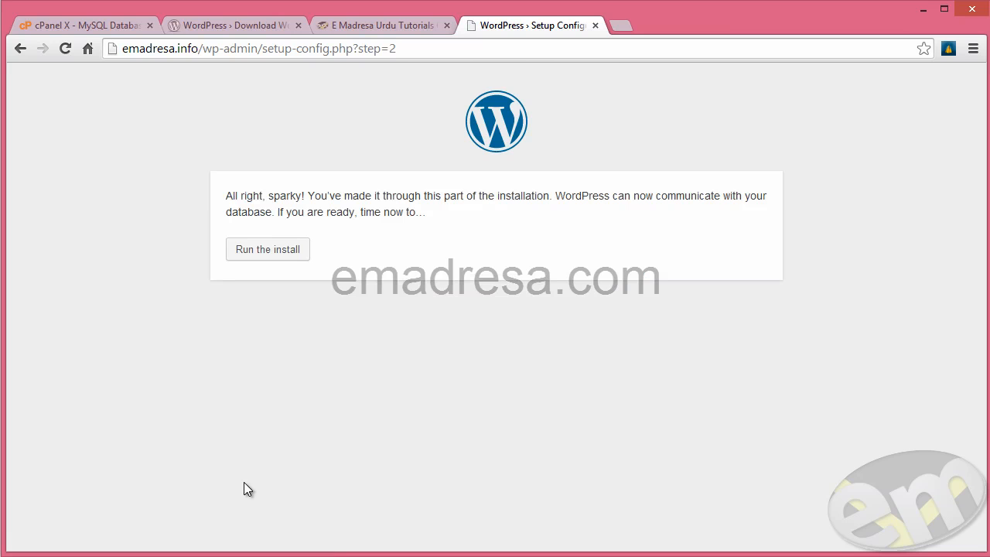
pyautogui.click(285, 252)
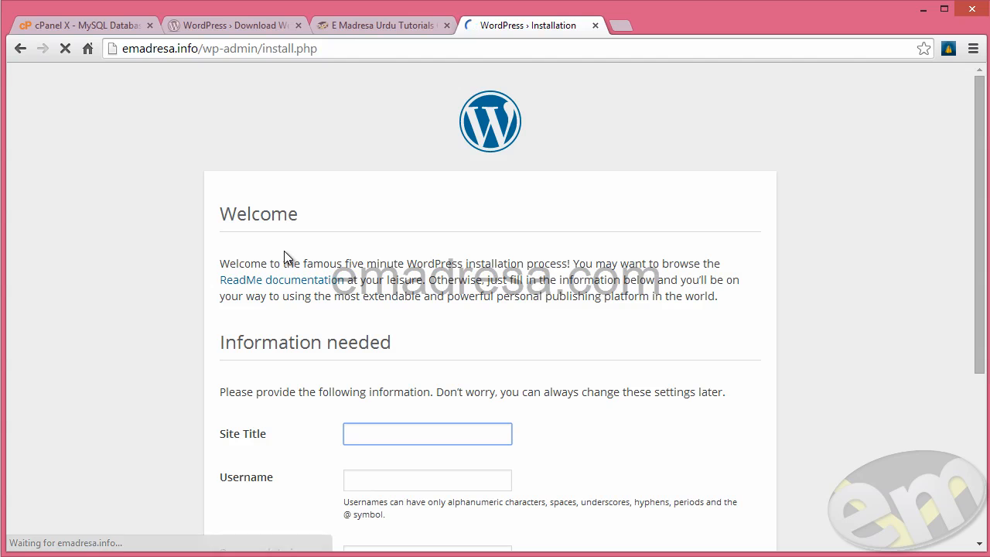
pyautogui.scroll(-3, 283, 251)
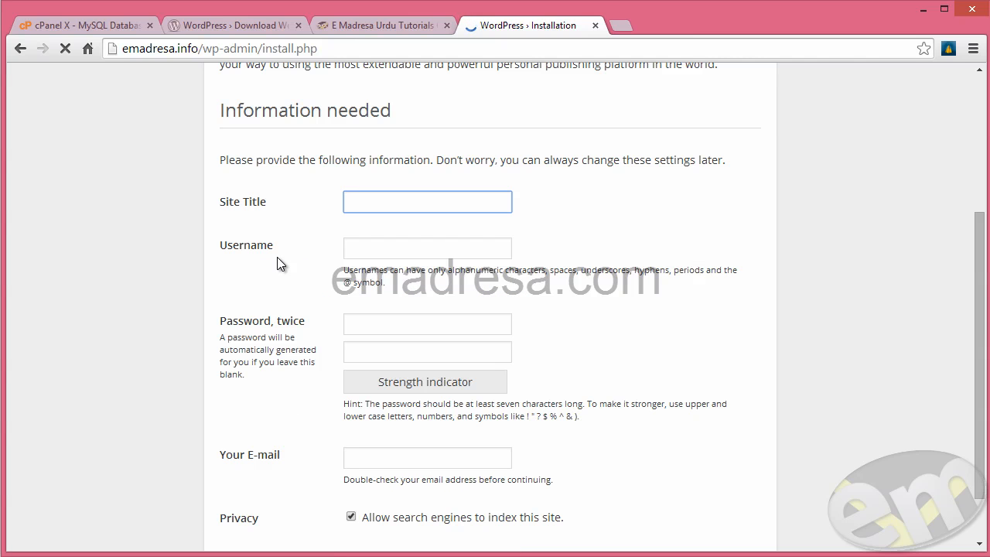
pyautogui.click(363, 252)
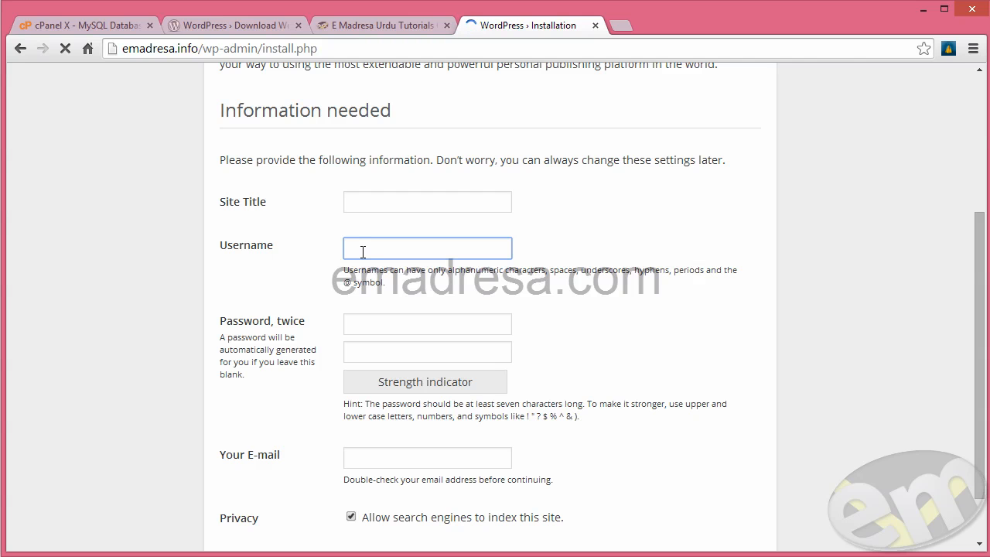
# Step: Enter 'Emadresa Urdu Tutorials' as the Site Title
pyautogui.click(384, 193)
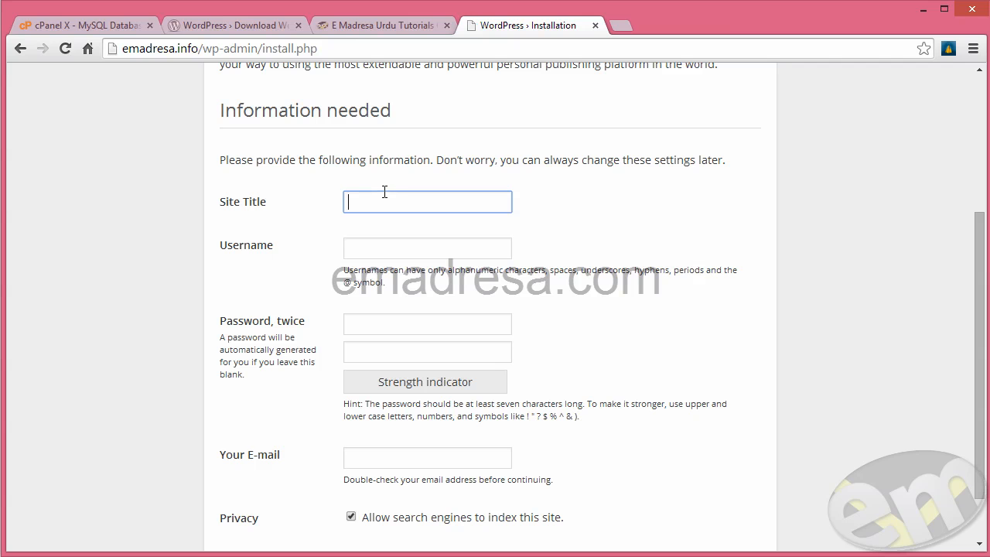
pyautogui.write('Emadresa Urdu')
pyautogui.press('BackSpace')
pyautogui.press('BackSpace')
pyautogui.write('du Tutorials')
pyautogui.press('Tab')
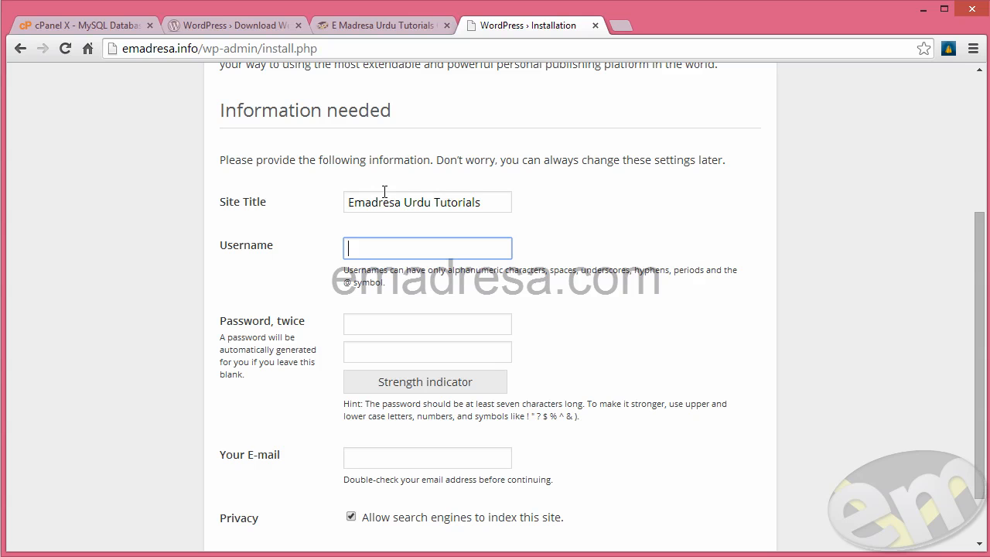
# Step: Replace 'admin' with the chosen administrator username in the Username field
pyautogui.write('eminfo')
pyautogui.press('Tab')
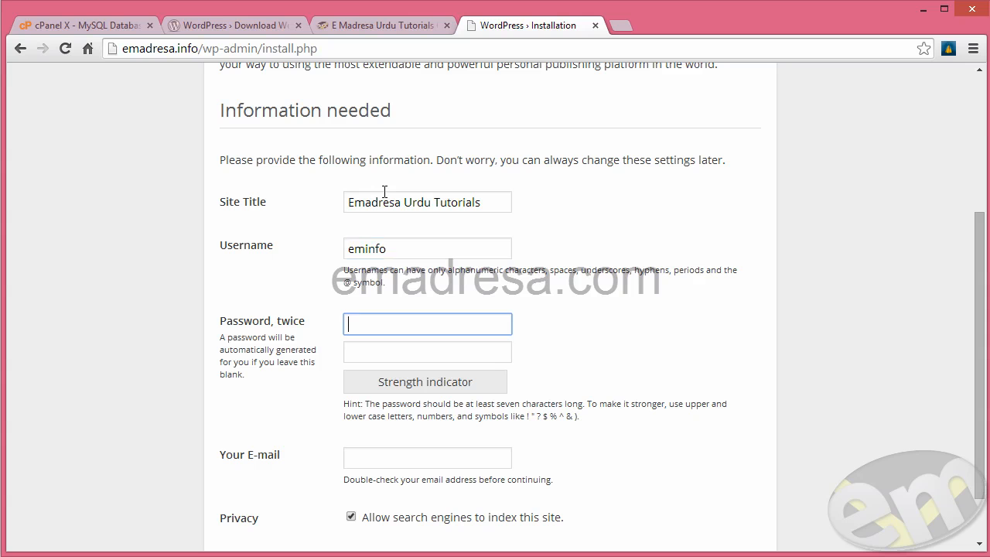
# Step: Repeat the admin password in the confirmation field and fill in the admin e-mail address
pyautogui.write('******')
pyautogui.press('Tab')
pyautogui.write('******')
pyautogui.scroll(-1, 384, 191)
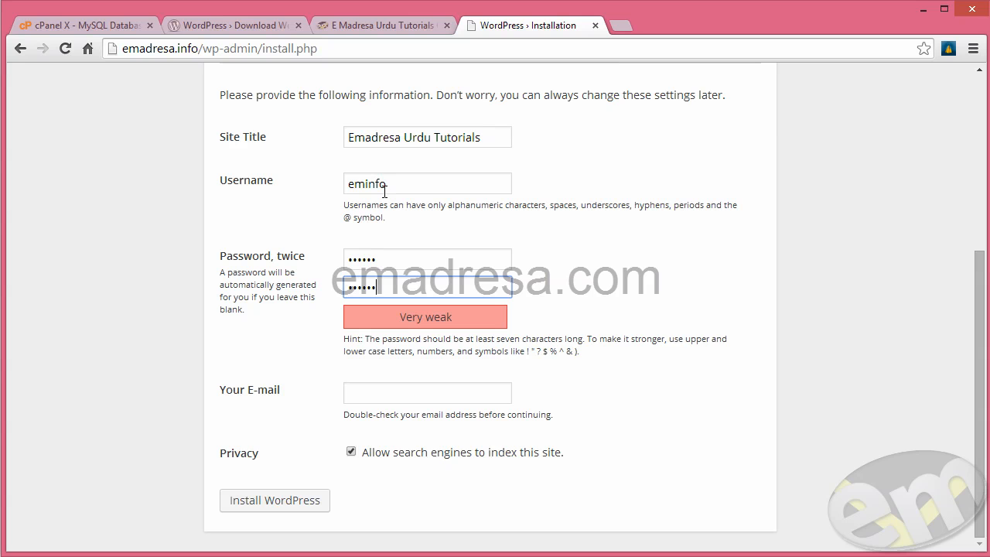
pyautogui.press('Tab')
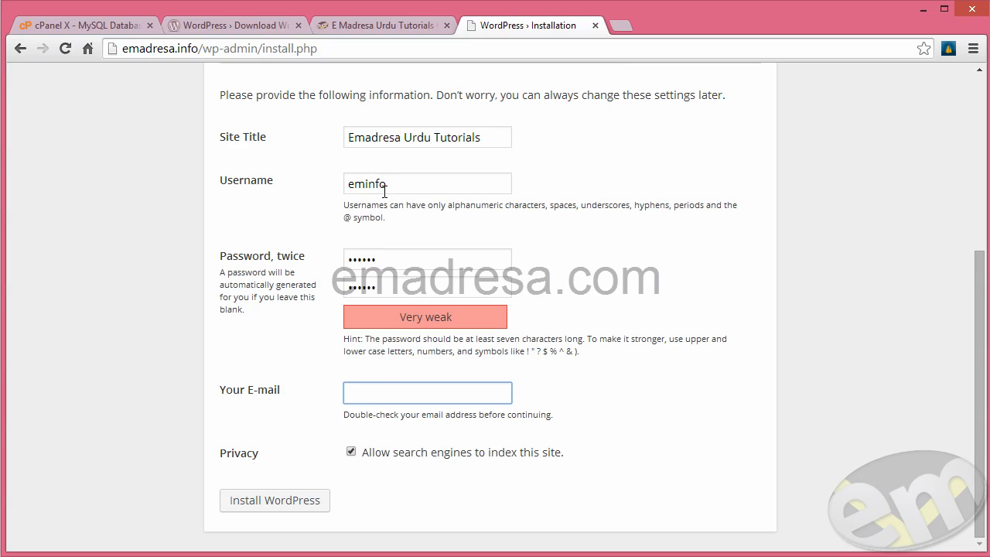
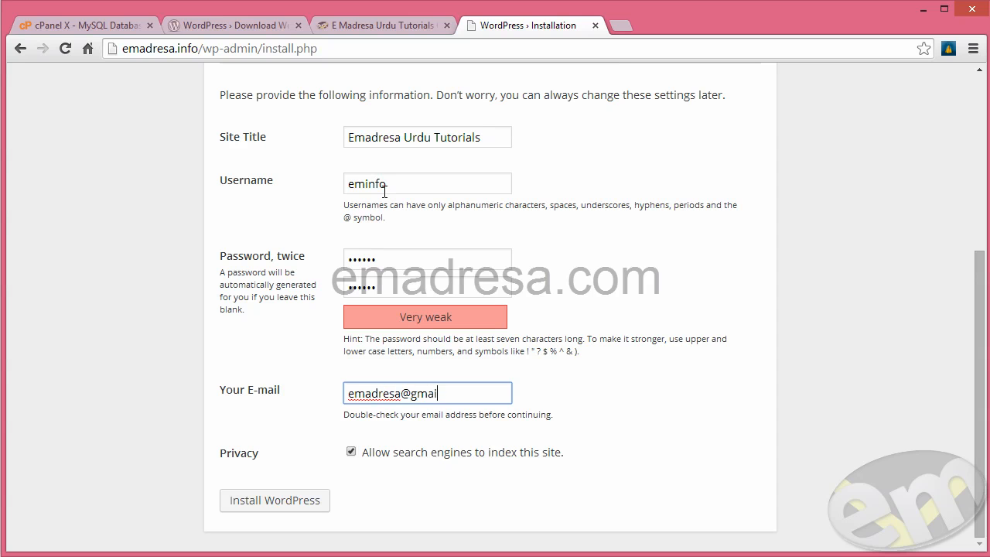
pyautogui.press('Tab')
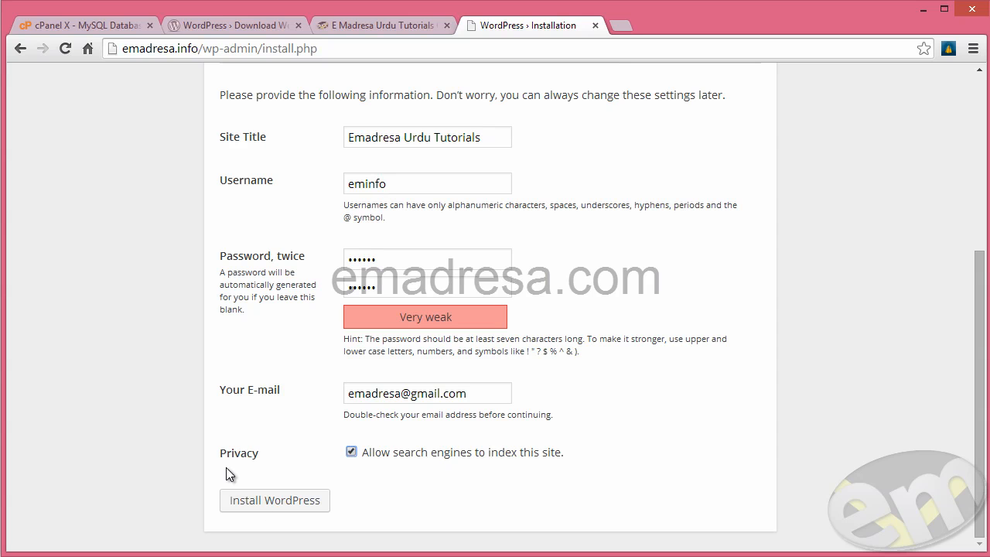
# Step: Install WordPress, go on to its login page, then return to the cPanel home page
pyautogui.click(280, 507)
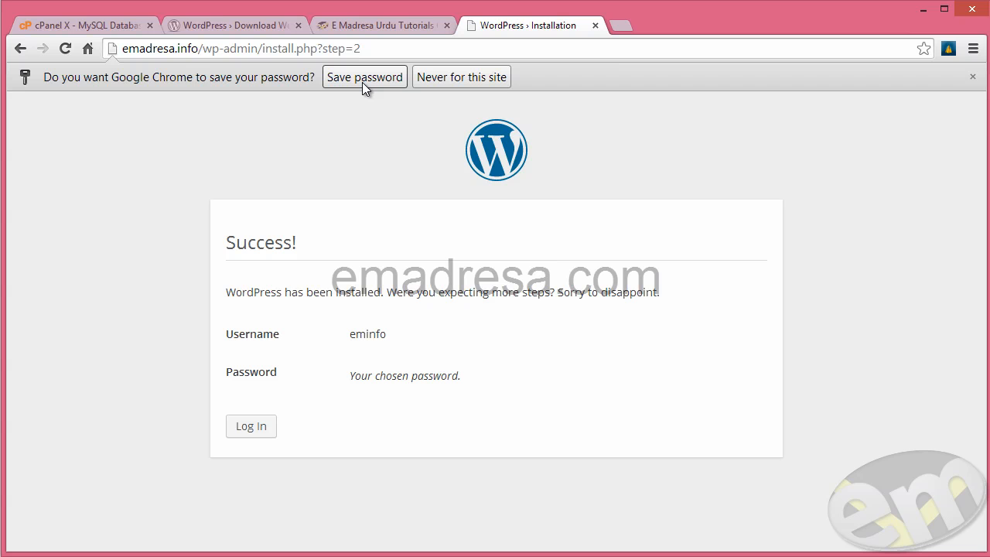
pyautogui.click(253, 432)
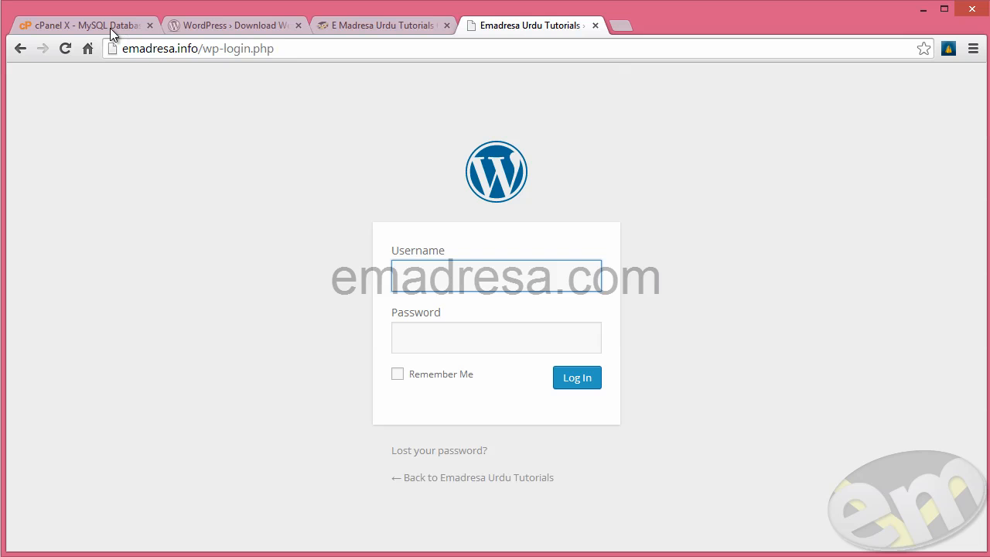
pyautogui.click(110, 28)
pyautogui.scroll(3, 319, 393)
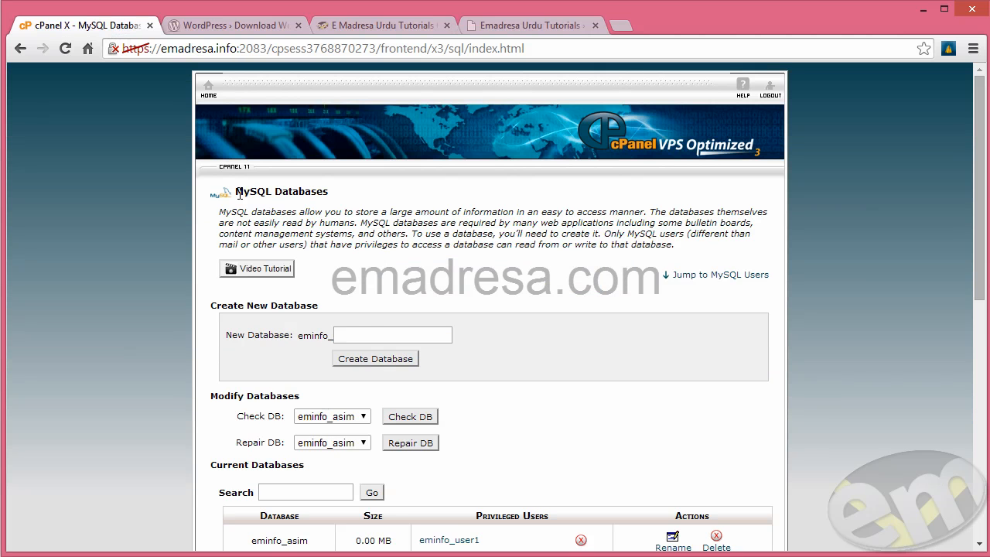
pyautogui.click(208, 91)
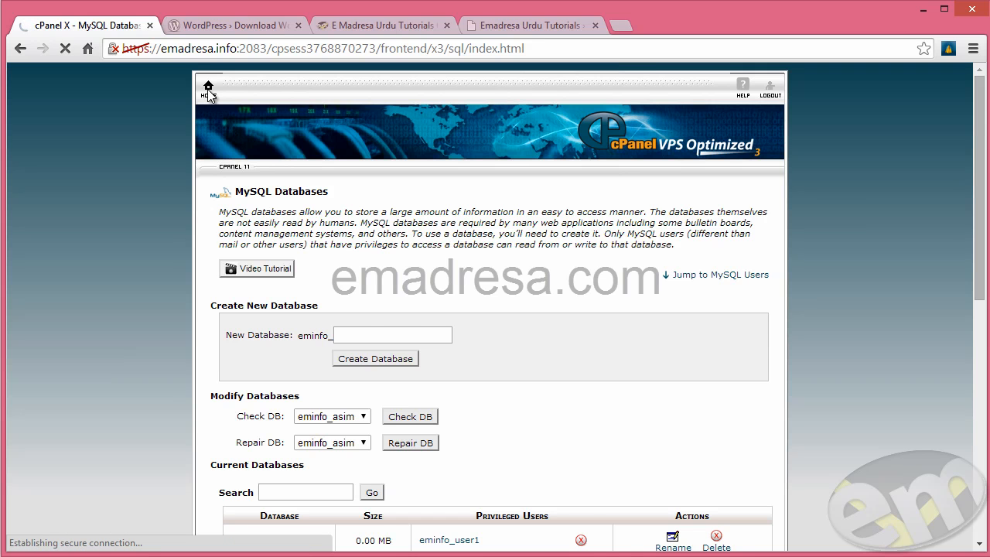
# Step: Open public_html/wp-config.php in the File Manager text editor
pyautogui.scroll(-3, 167, 226)
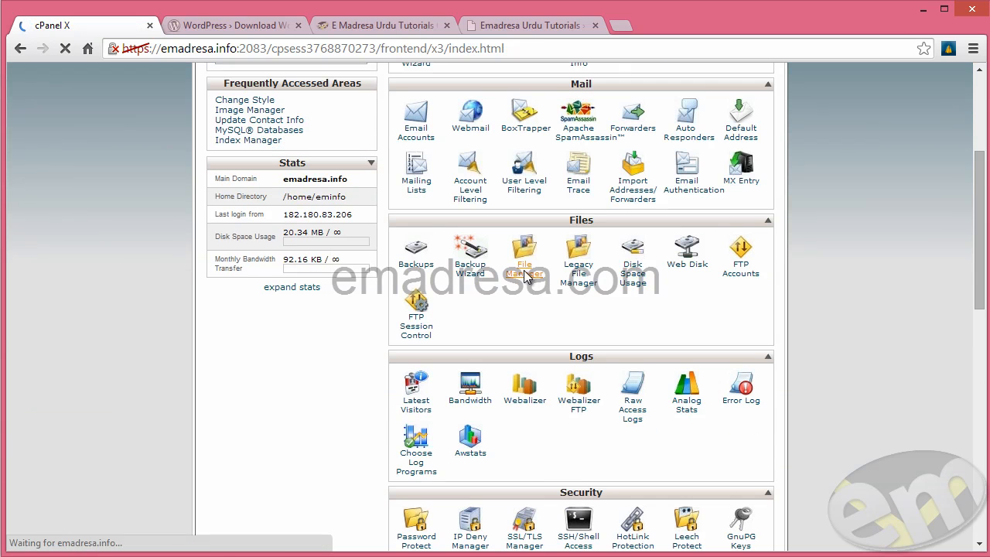
pyautogui.click(526, 276)
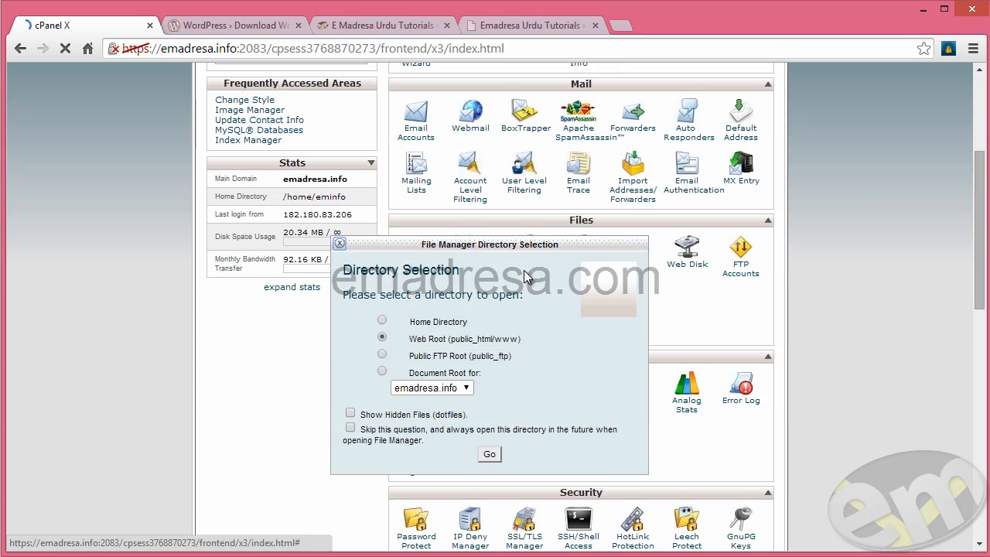
pyautogui.click(490, 454)
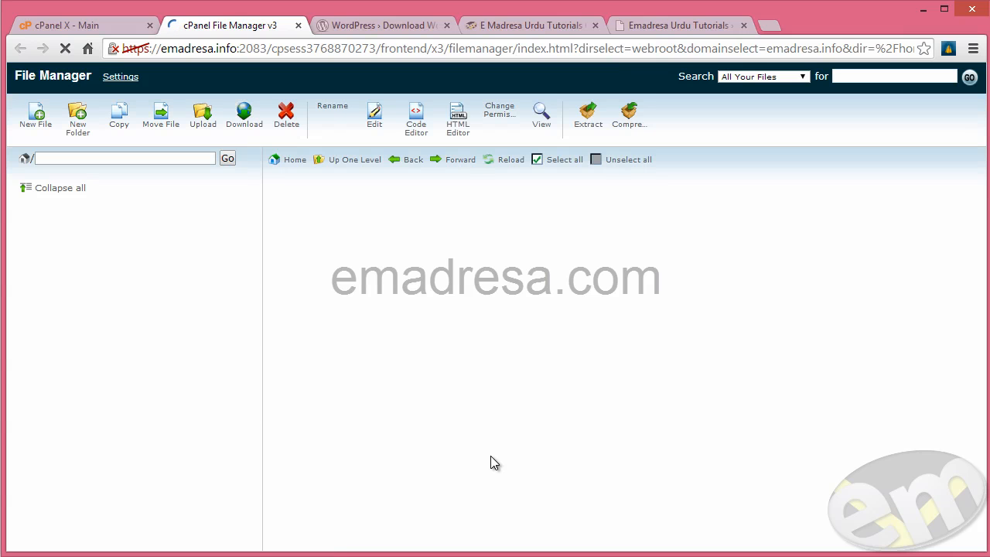
pyautogui.click(420, 426)
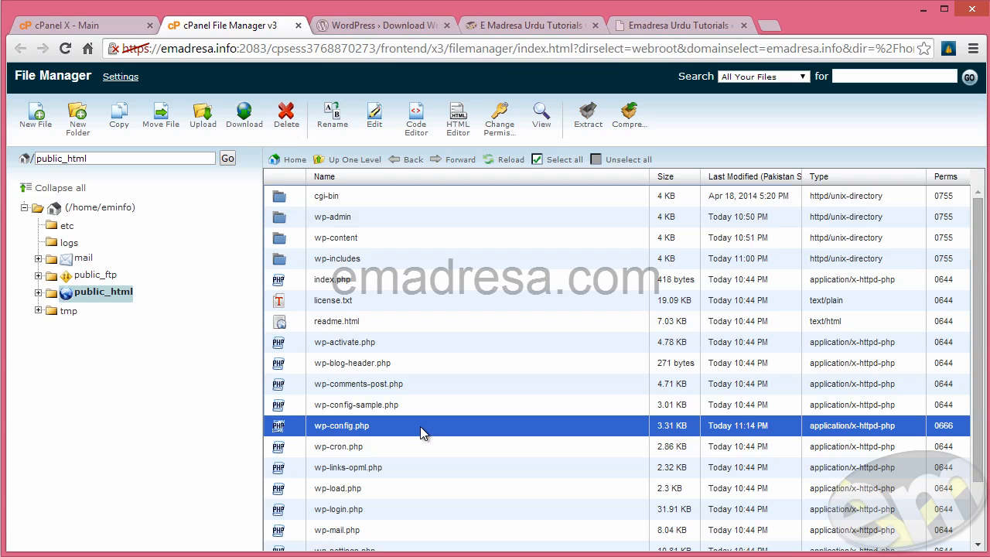
pyautogui.rightClick(416, 425)
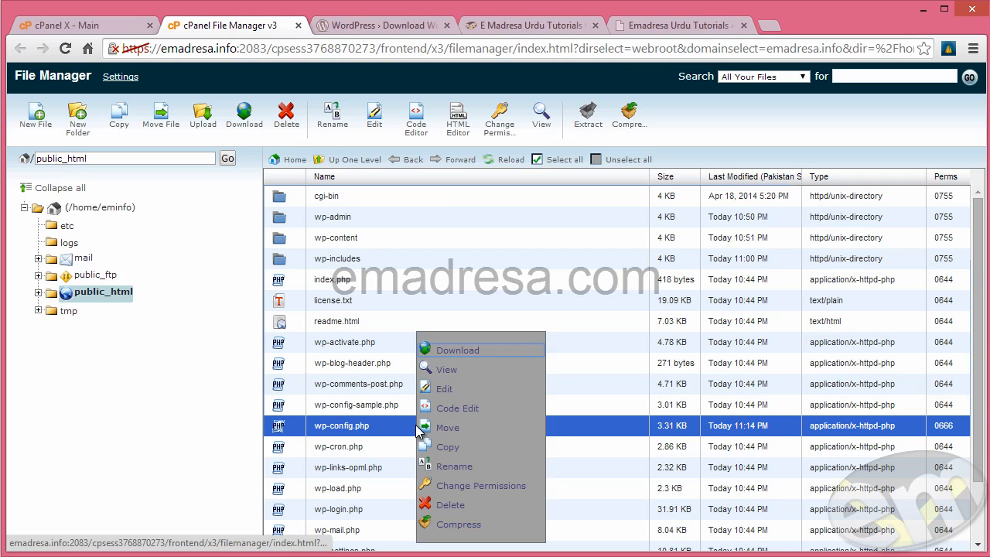
pyautogui.click(447, 391)
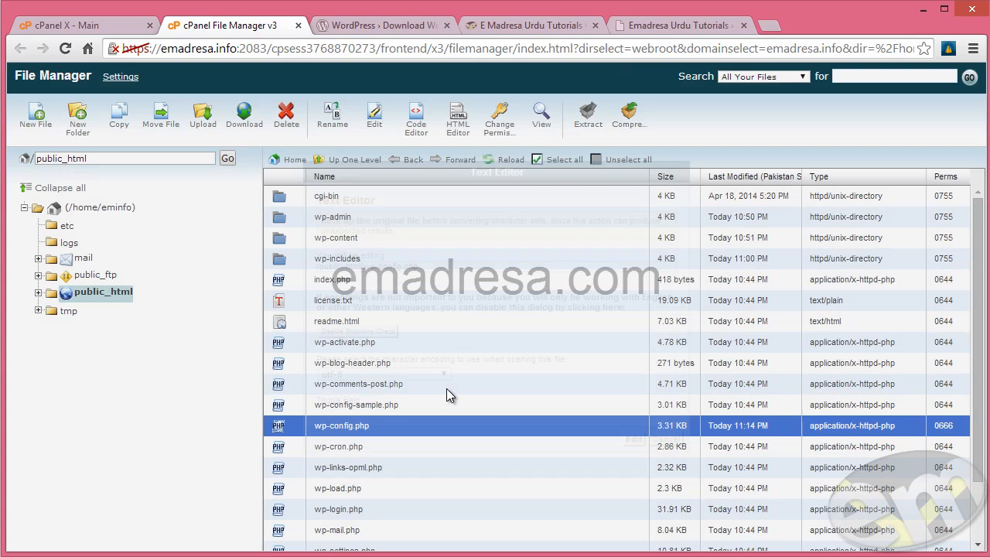
pyautogui.click(634, 439)
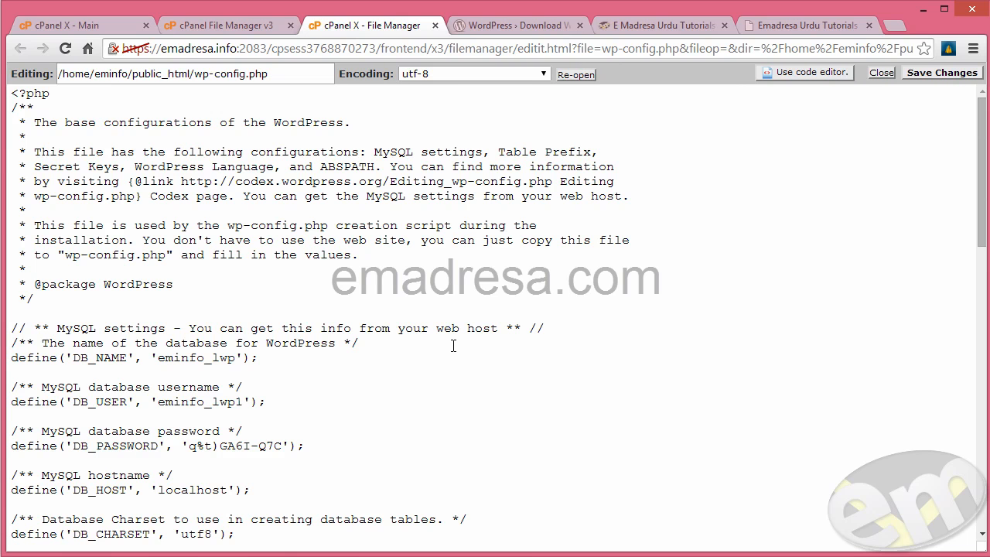
# Step: Scroll to the Authentication Unique Keys comment and select the api.wordpress.org/secret-key/1.1/salt address
pyautogui.scroll(-3, 453, 345)
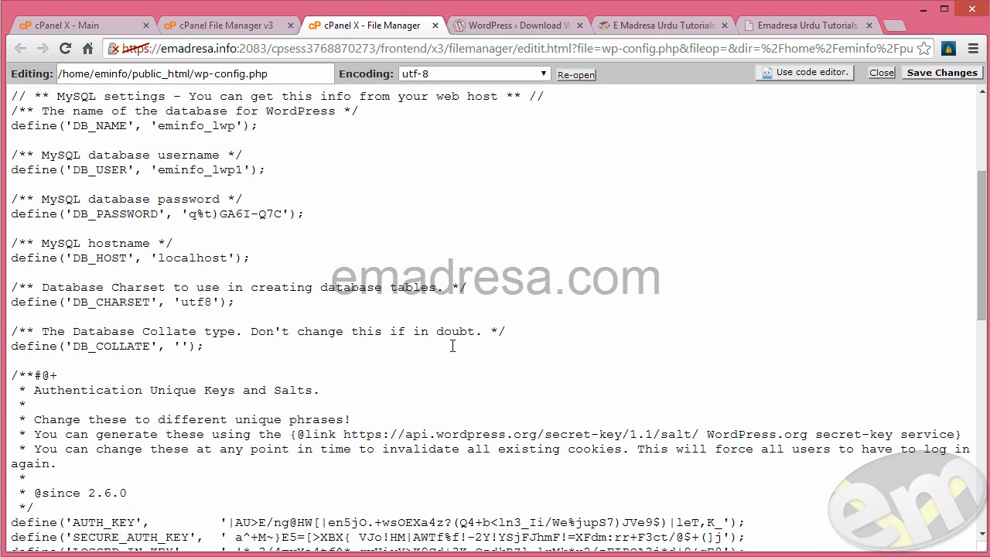
pyautogui.scroll(-1, 453, 345)
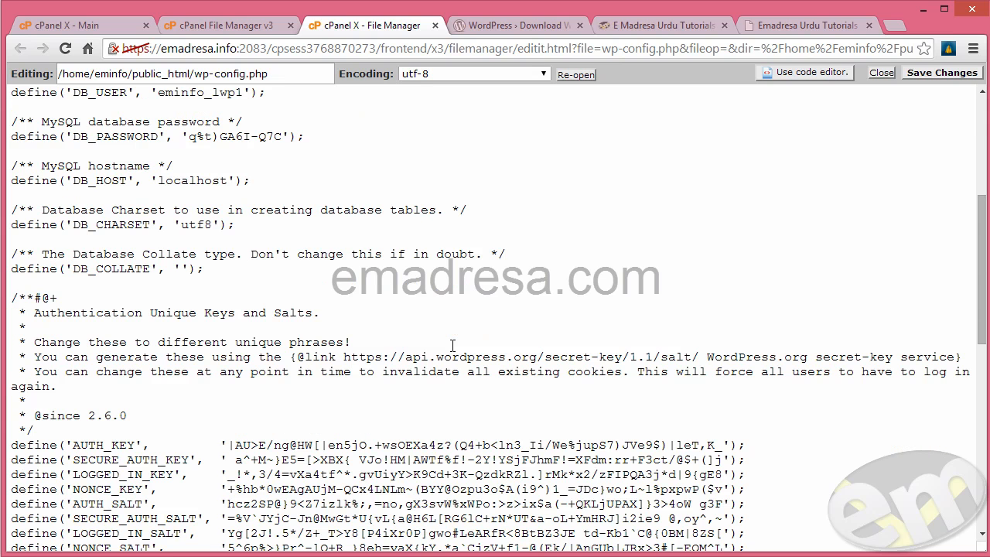
pyautogui.scroll(-1, 453, 346)
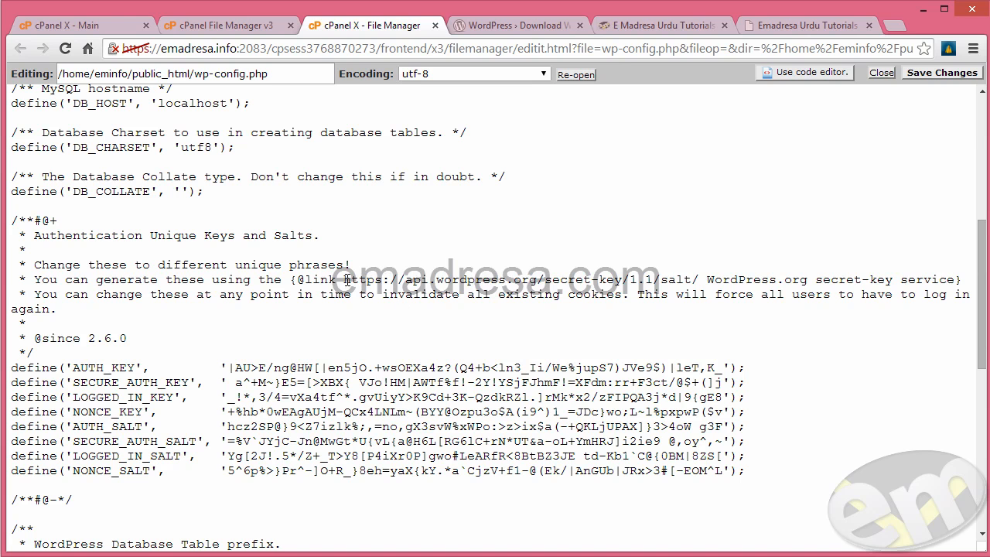
pyautogui.moveTo(343, 279); pyautogui.dragTo(537, 280)
pyautogui.moveTo(680, 284); pyautogui.dragTo(954, 280)
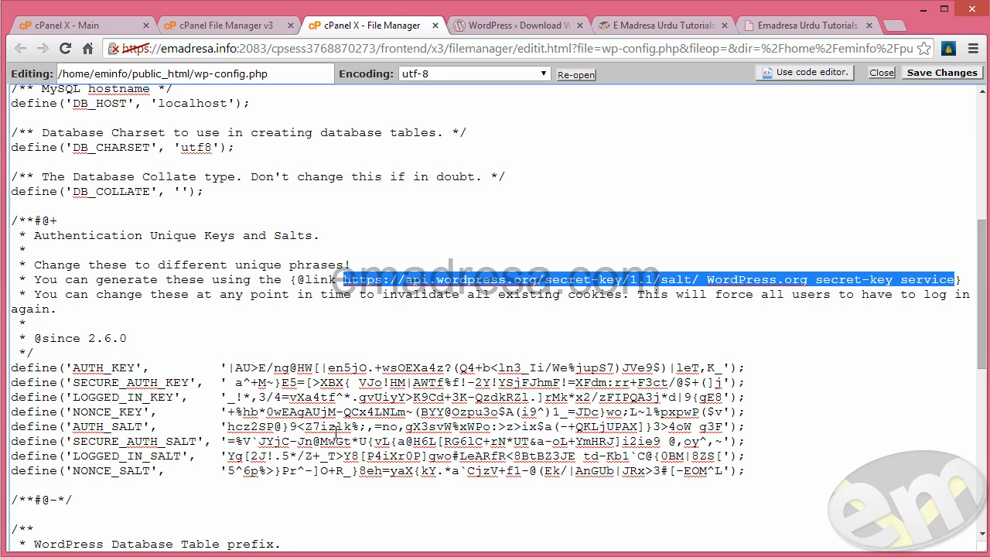
pyautogui.moveTo(340, 280); pyautogui.dragTo(691, 280)
pyautogui.hotkey('ctrl', 'c')
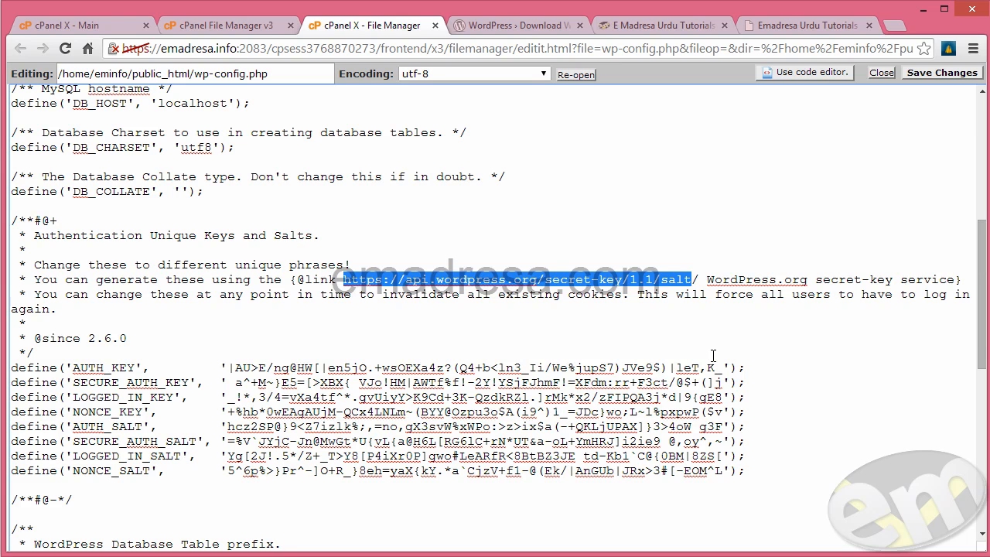
# Step: Load the secret-key generator in a new tab and select its eight generated key and salt lines
pyautogui.click(891, 26)
pyautogui.hotkey('ctrl', 'v')
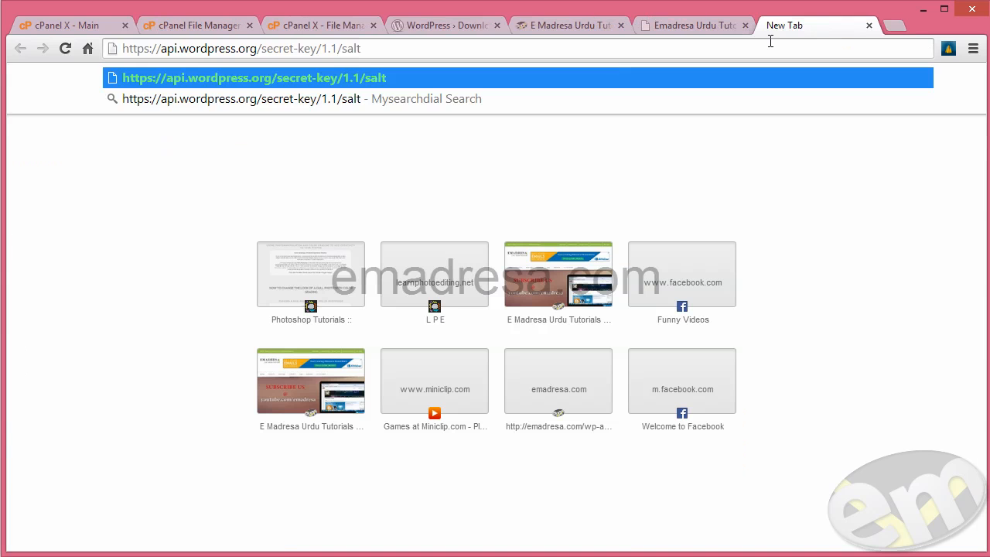
pyautogui.press('Return')
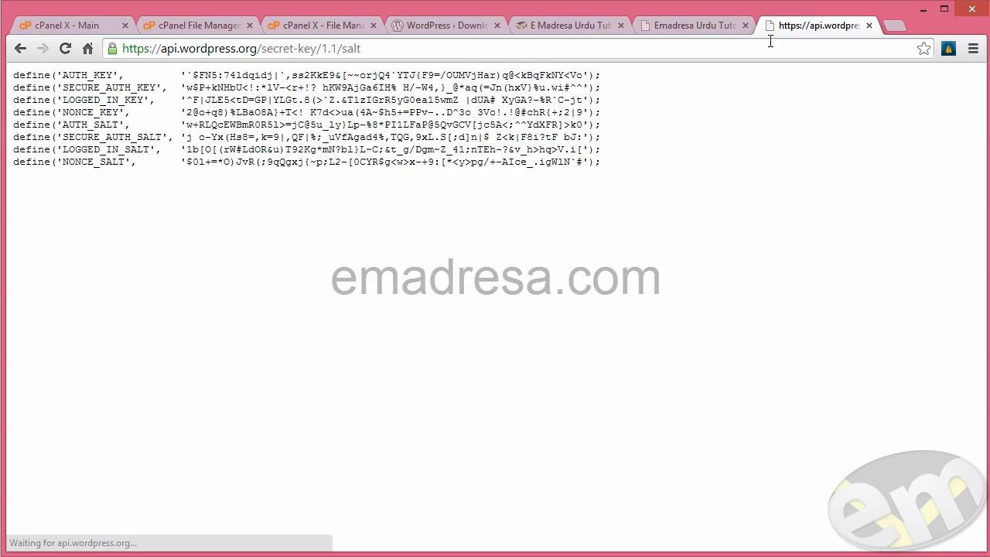
pyautogui.click(318, 23)
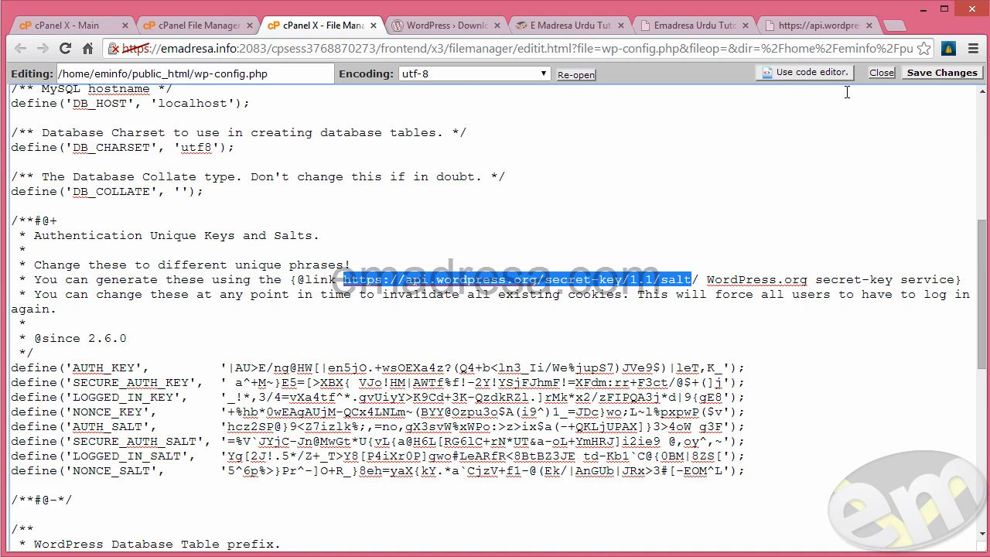
pyautogui.click(829, 25)
pyautogui.moveTo(625, 164); pyautogui.dragTo(6, 78)
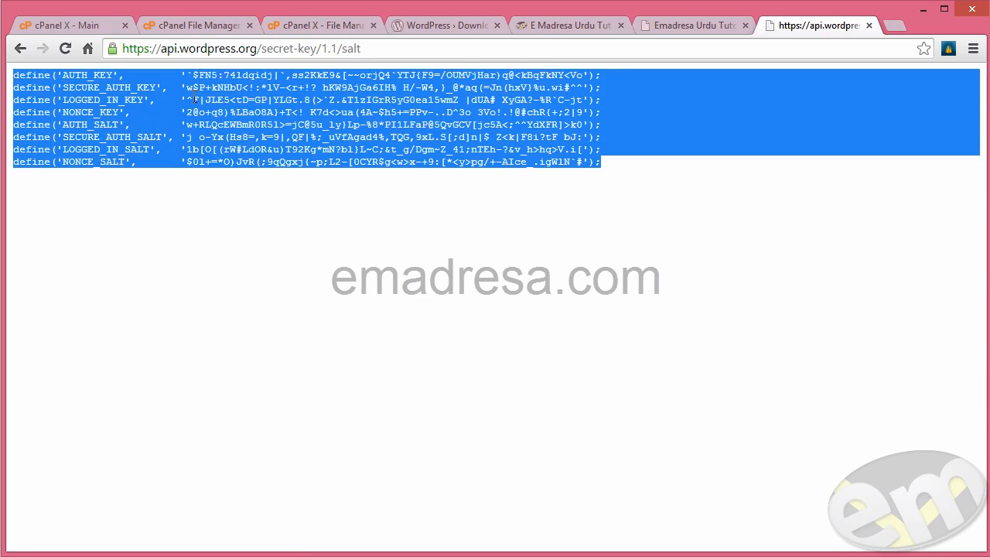
# Step: Paste the new keys over the old AUTH_KEY–NONCE_SALT lines in wp-config.php and save
pyautogui.click(318, 21)
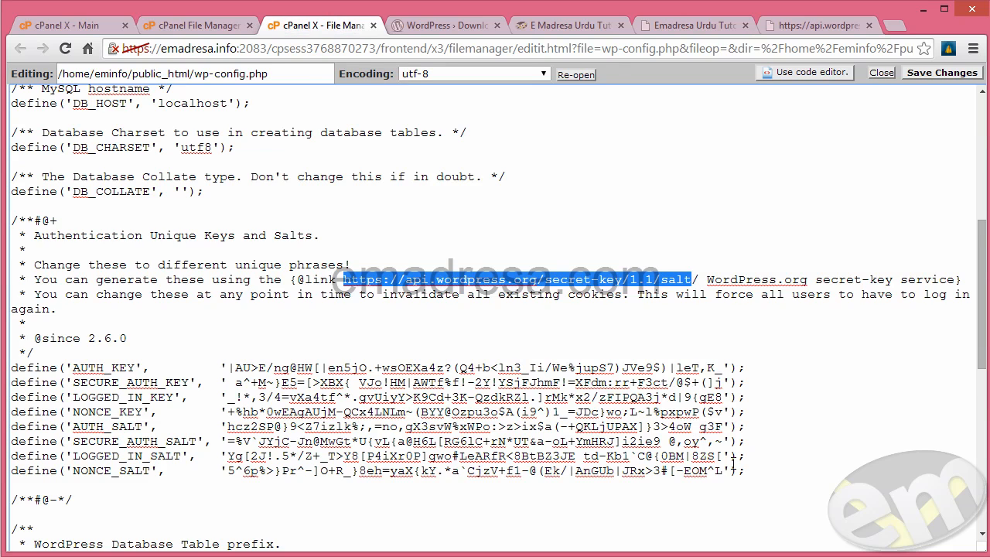
pyautogui.moveTo(746, 470); pyautogui.dragTo(12, 368)
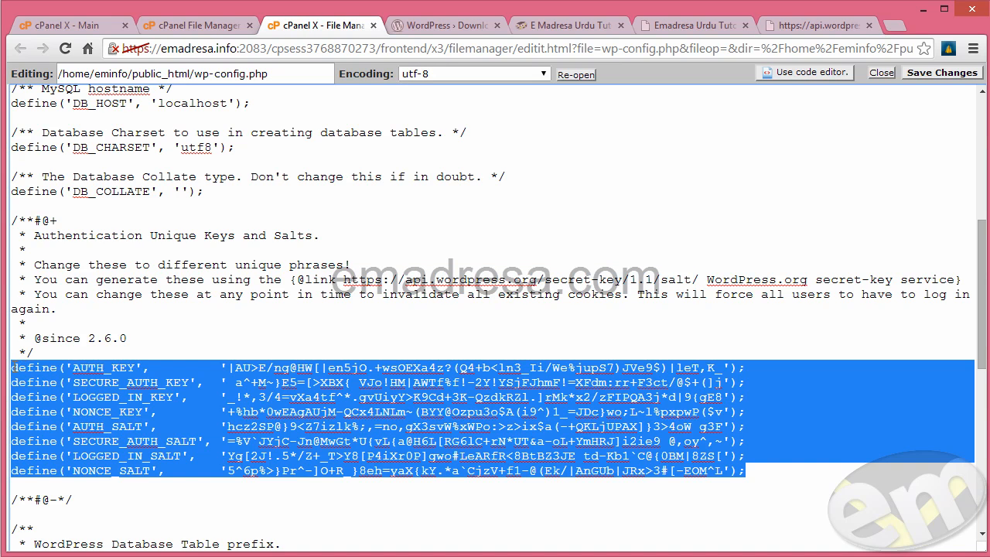
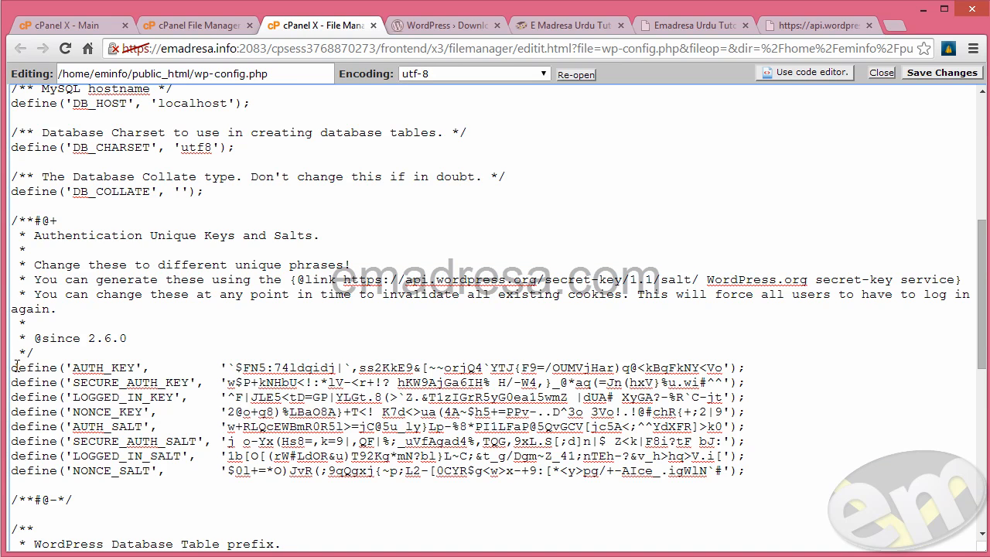
pyautogui.click(935, 75)
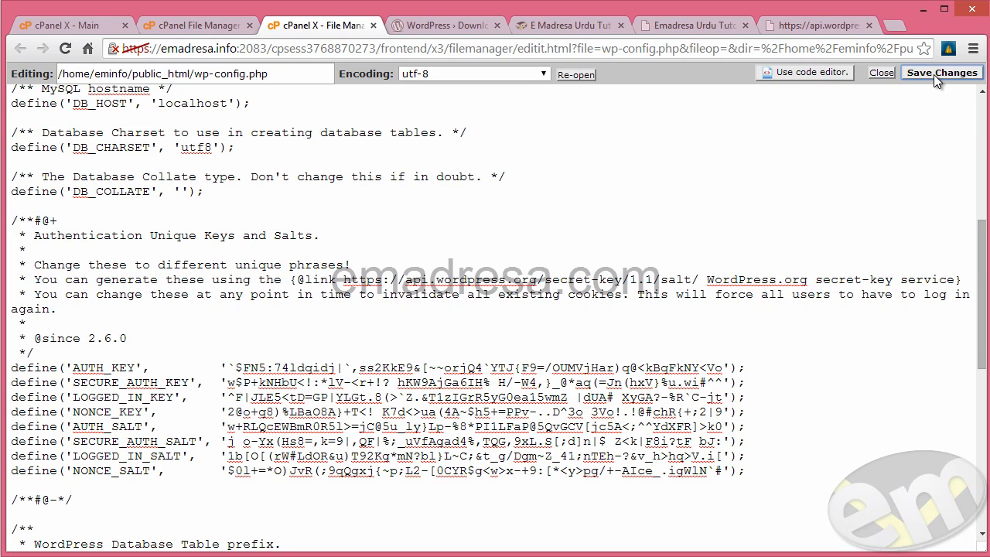
# Step: Log in on the wp-login.php page with the admin username and password
pyautogui.click(699, 25)
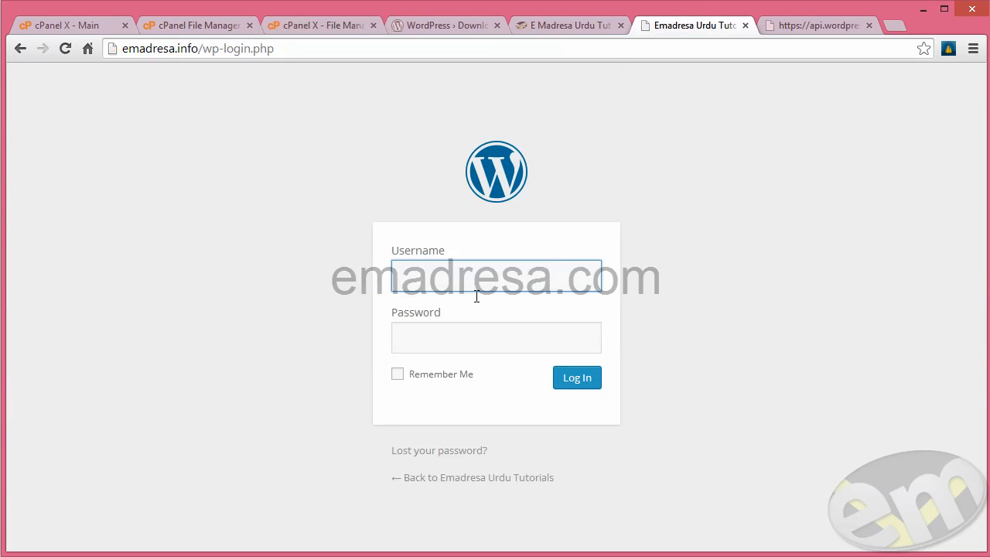
pyautogui.write('em')
pyautogui.write('info')
pyautogui.press('Tab')
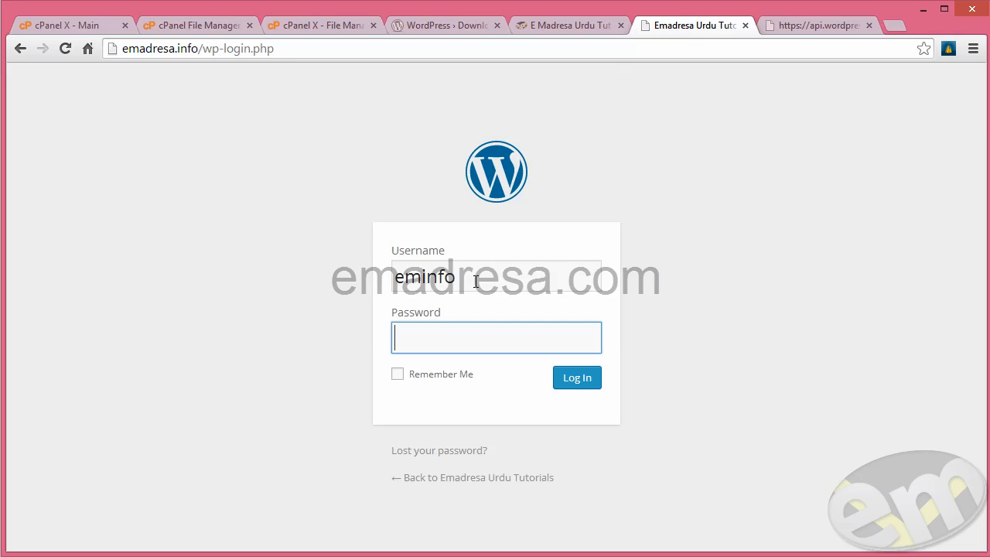
pyautogui.write('******')
pyautogui.press('Return')
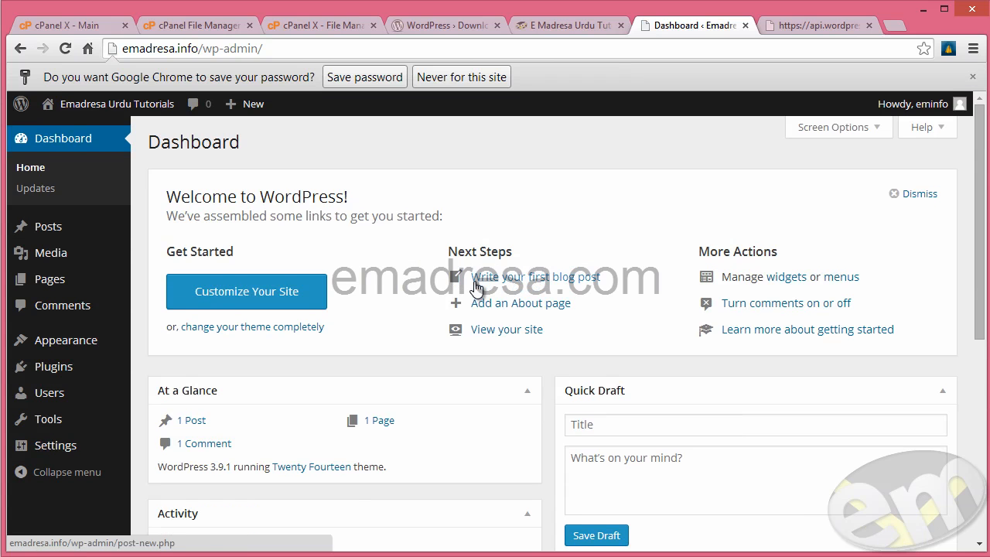
# Step: Let Chrome save the login password, then go back to the secret-key generator tab's address bar
pyautogui.click(362, 81)
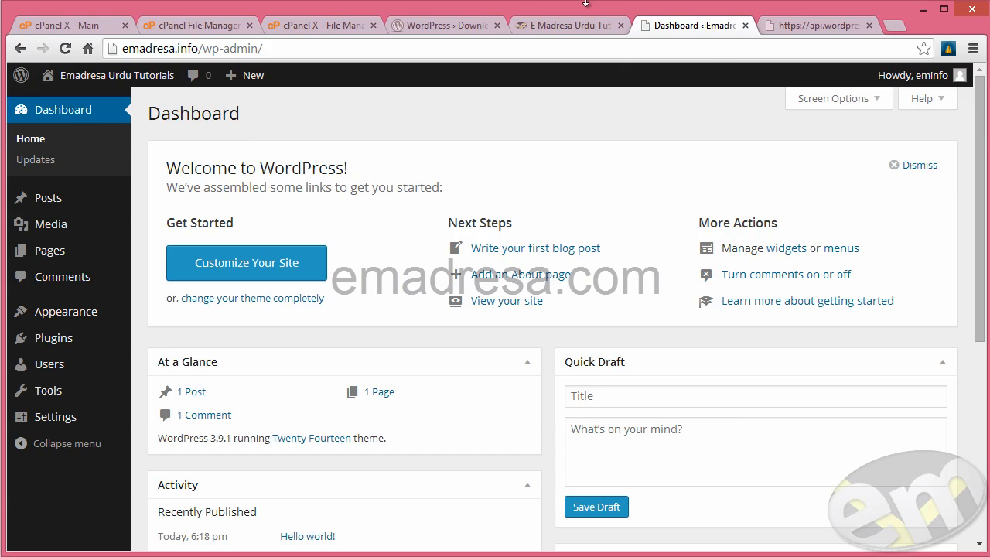
pyautogui.click(776, 27)
pyautogui.click(747, 56)
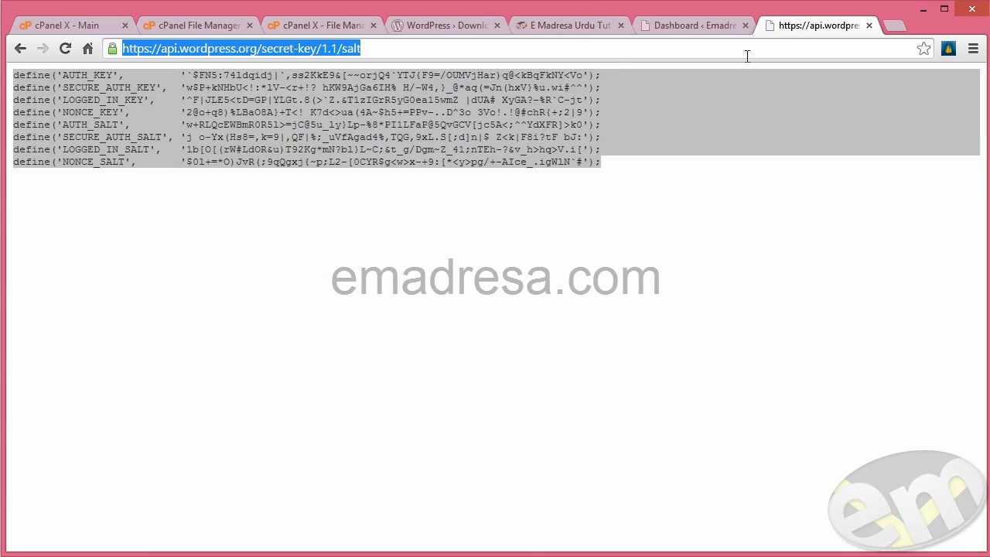
# Step: Load emadresa.info to view the live site with its Hello World! post
pyautogui.write('emadresa')
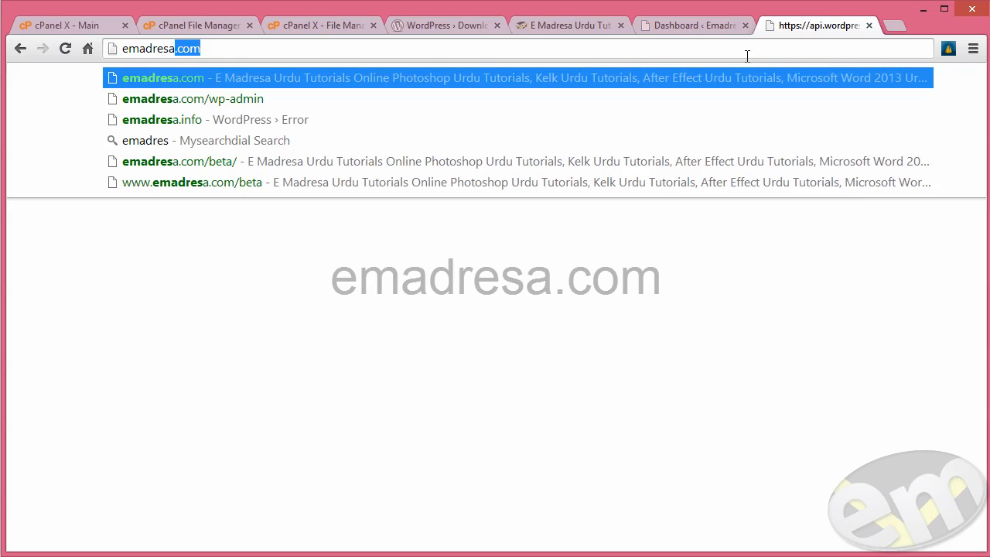
pyautogui.write('.info')
pyautogui.press('Return')
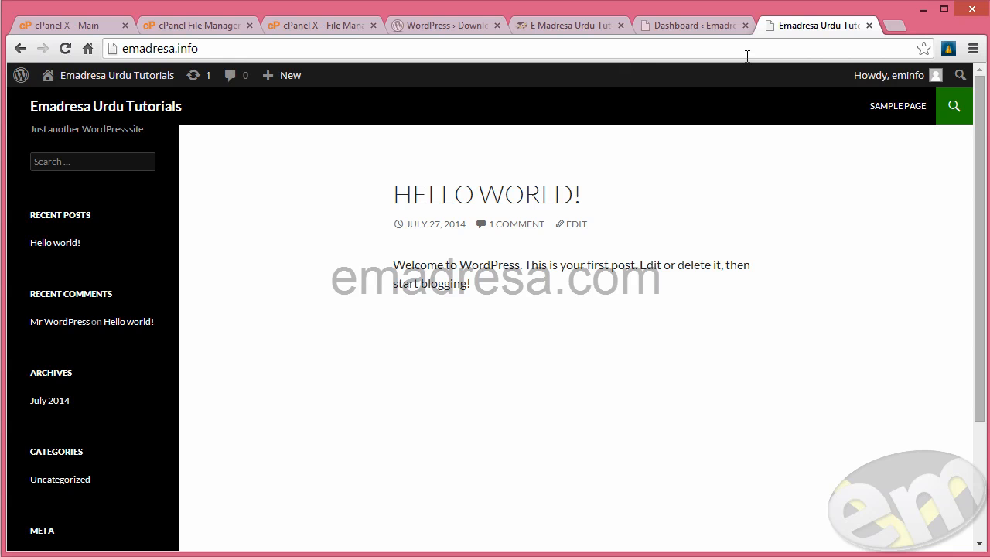
pyautogui.click(673, 25)
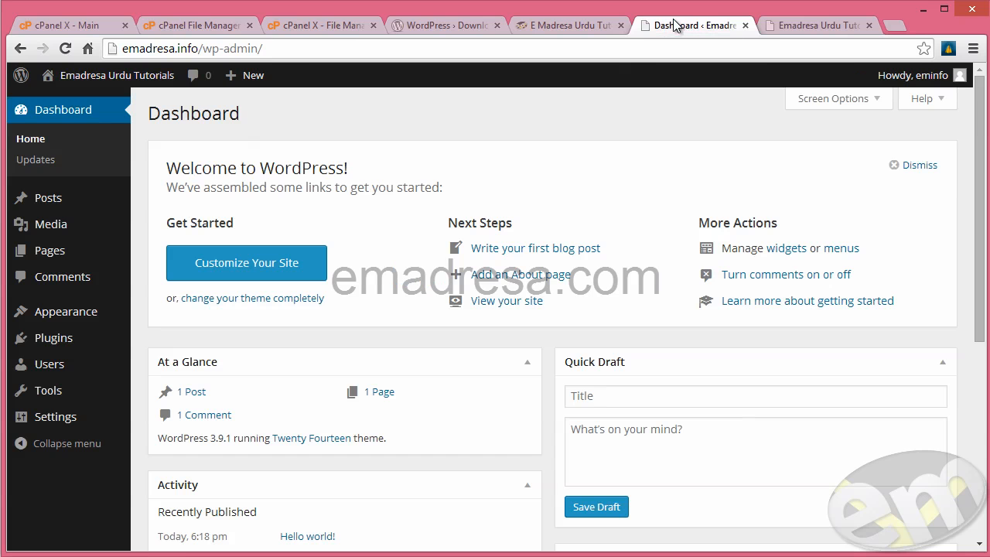